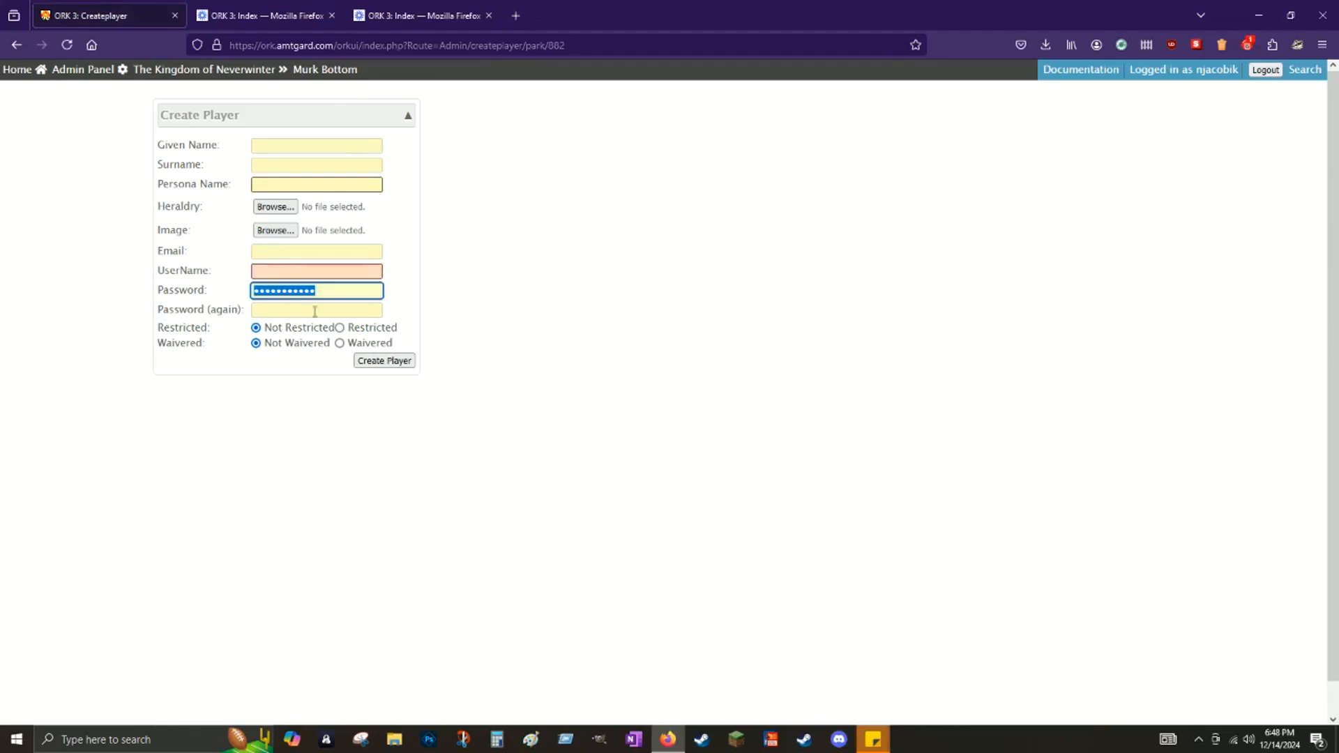
Step: Enter the new player's given name and surname and mark them as Waivered
{"action": "left_click", "coordinate": [317, 146]}
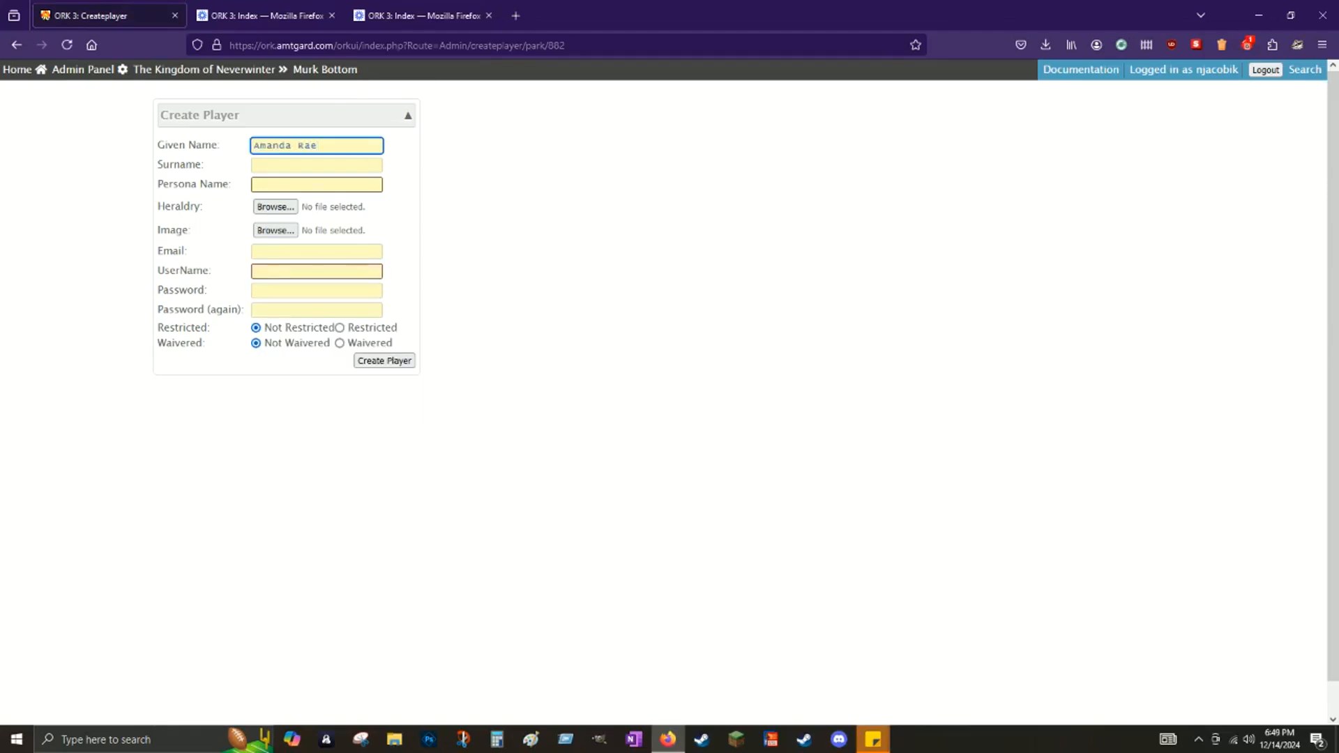
{"action": "left_click", "coordinate": [308, 168]}
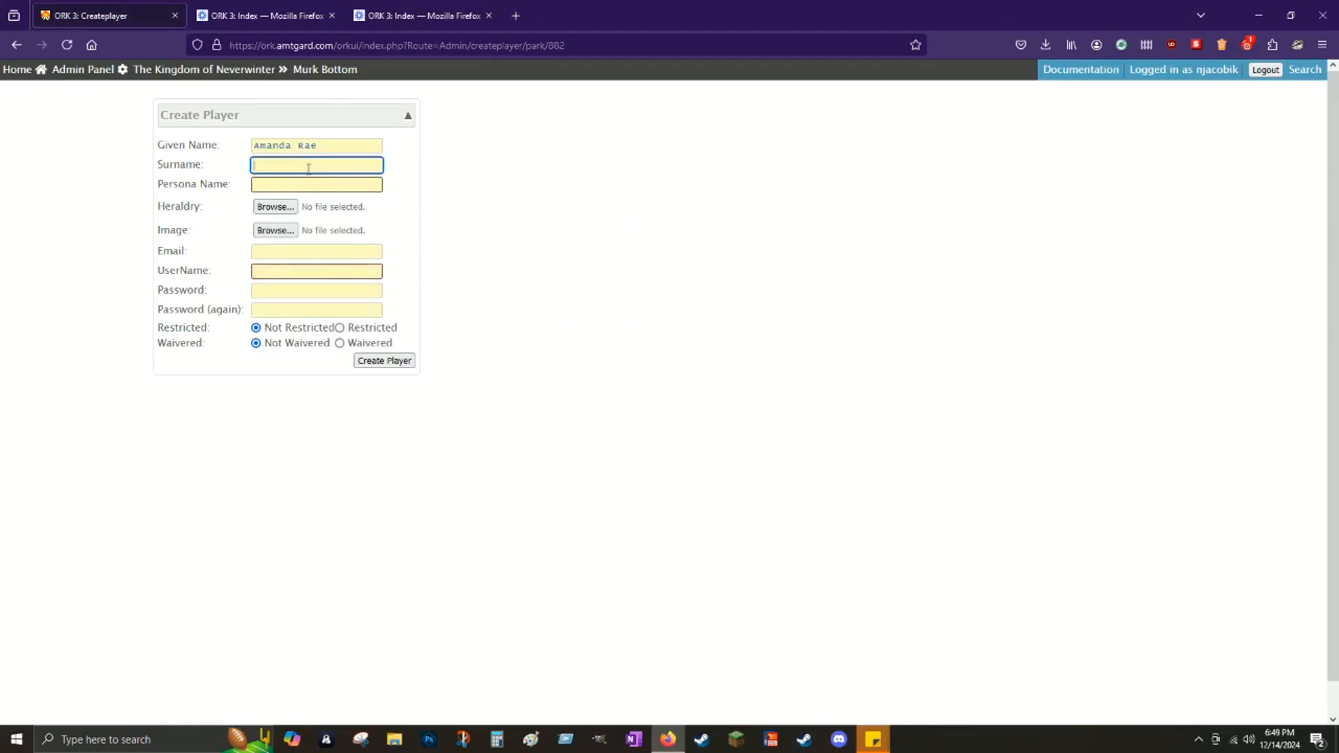
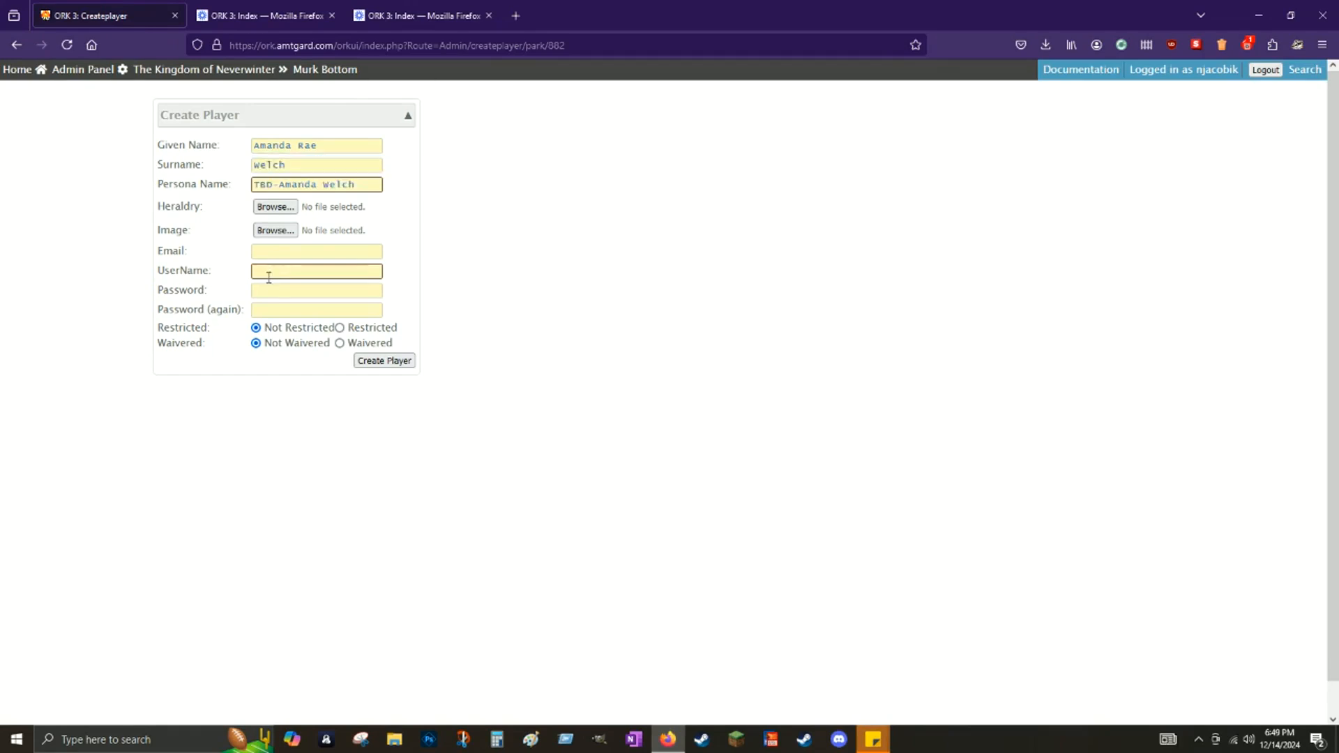
{"action": "left_click", "coordinate": [340, 343]}
Step: Add a username, create the player record, and open the new player's page
{"action": "left_click", "coordinate": [317, 270]}
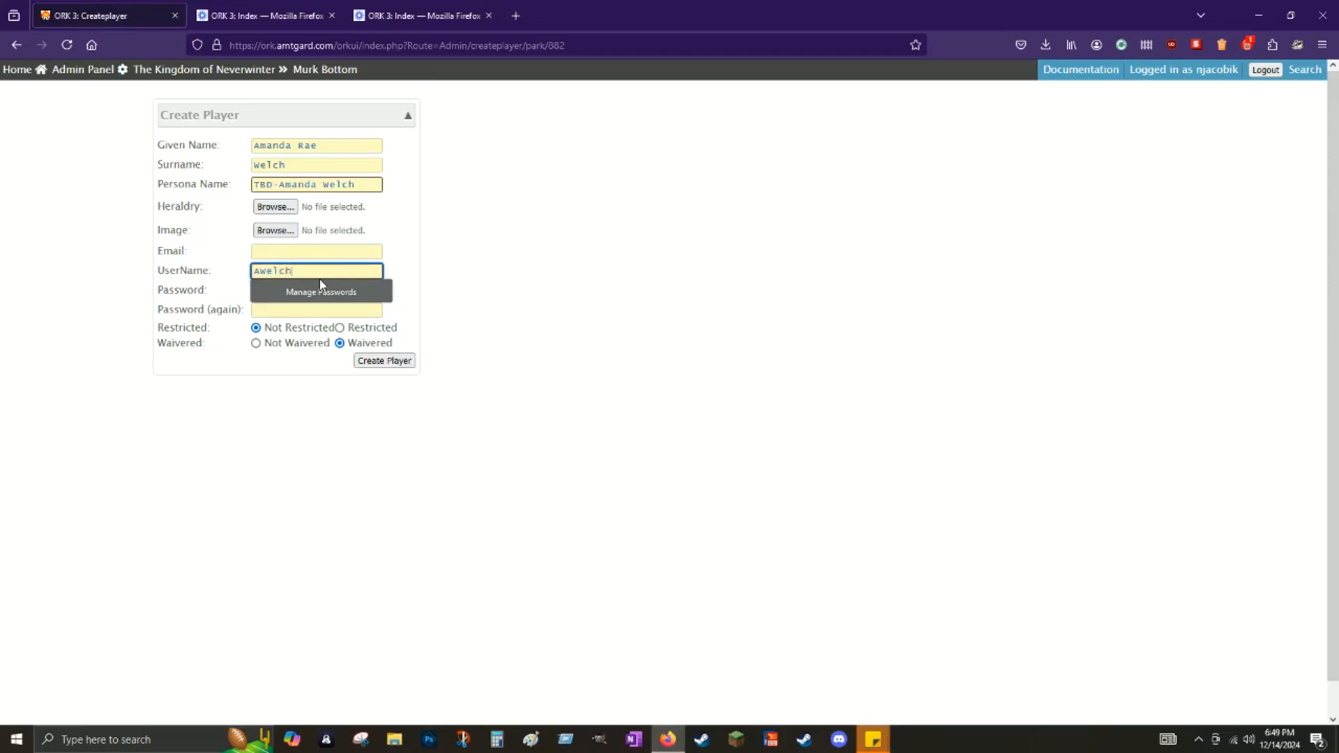
{"action": "left_click", "coordinate": [499, 262]}
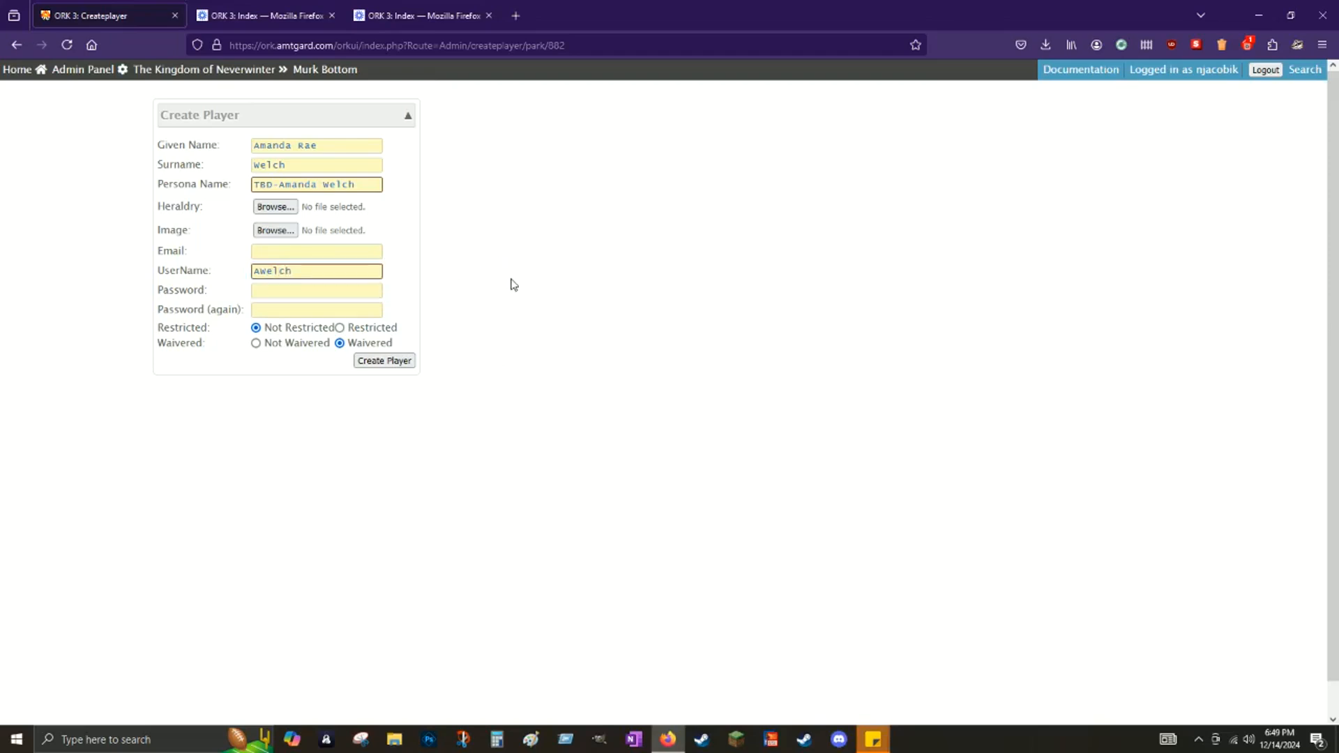
{"action": "left_click", "coordinate": [382, 361]}
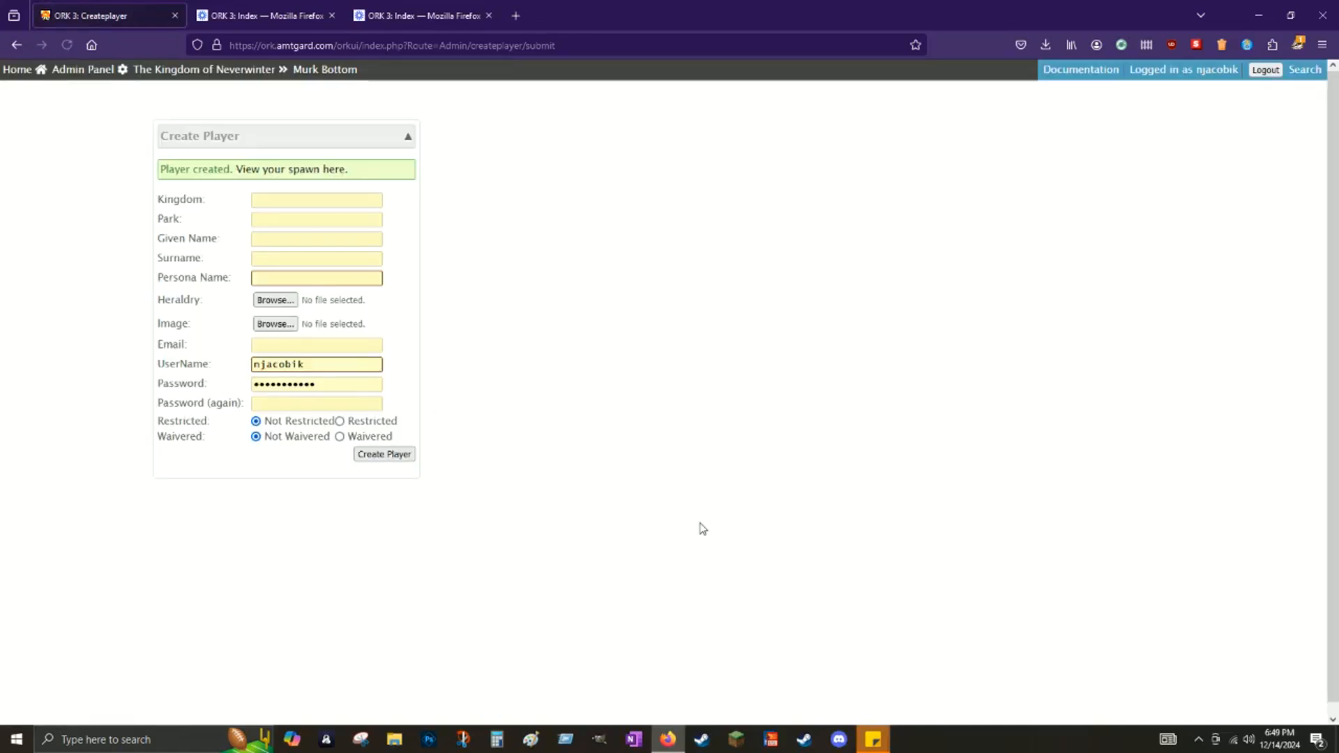
{"action": "left_click", "coordinate": [293, 178]}
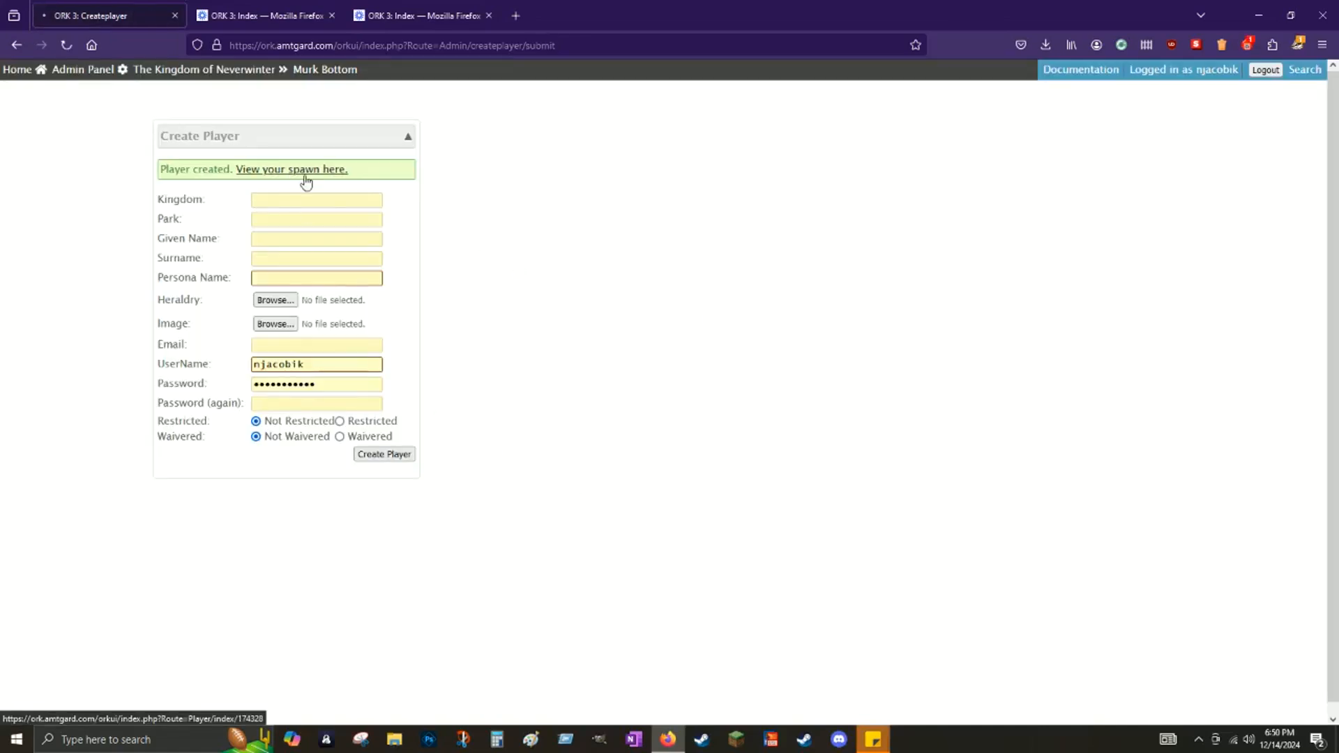
Step: From the Murk Bottom park page, start attendance entry dated 2024-12-08
{"action": "left_click", "coordinate": [323, 71]}
{"action": "scroll", "coordinate": [840, 463], "scroll_direction": "down", "scroll_amount": 10}
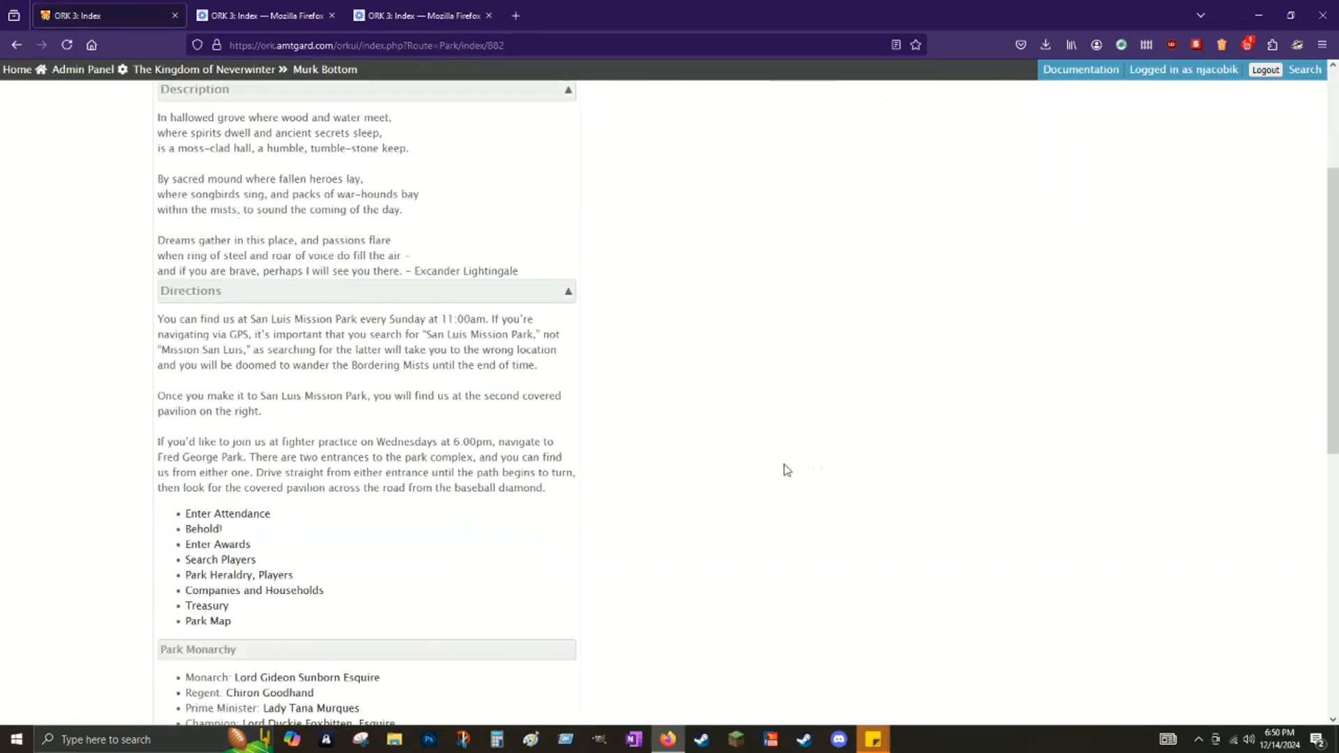
{"action": "scroll", "coordinate": [251, 335], "scroll_direction": "up", "scroll_amount": 3}
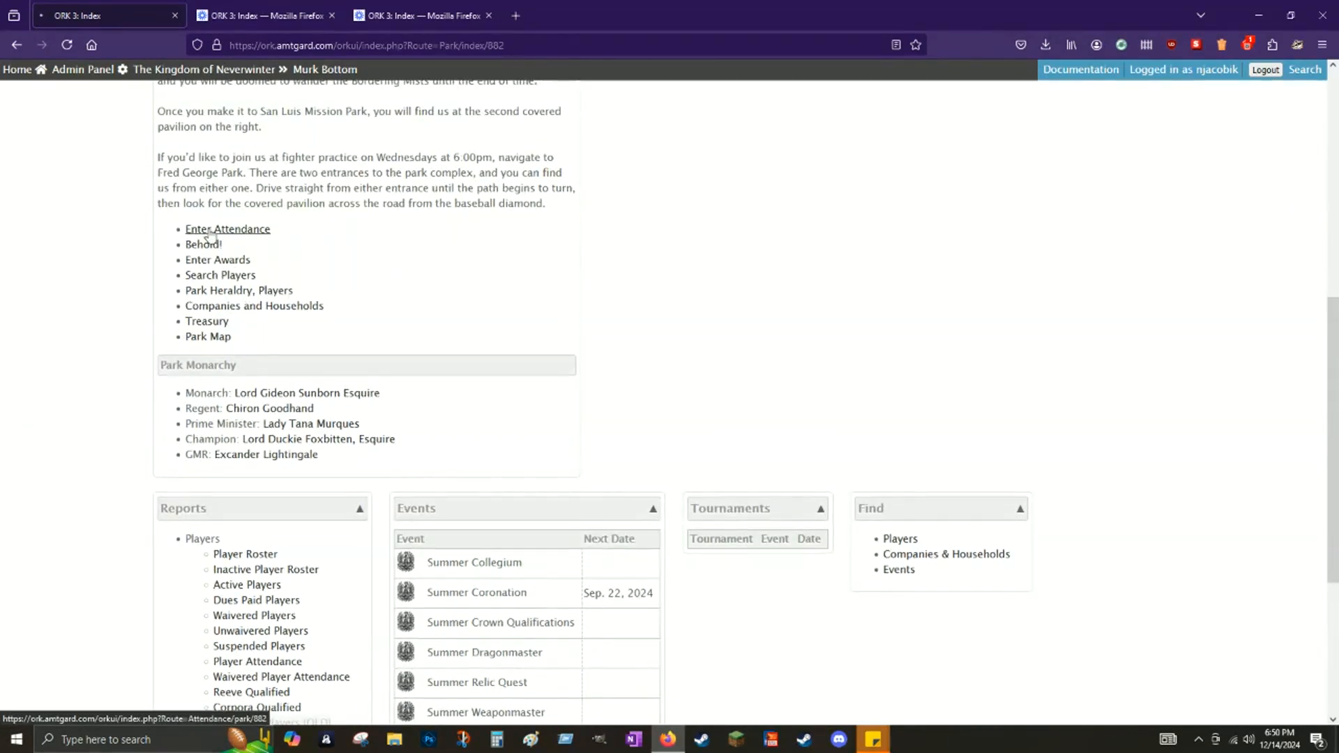
{"action": "left_click", "coordinate": [209, 232]}
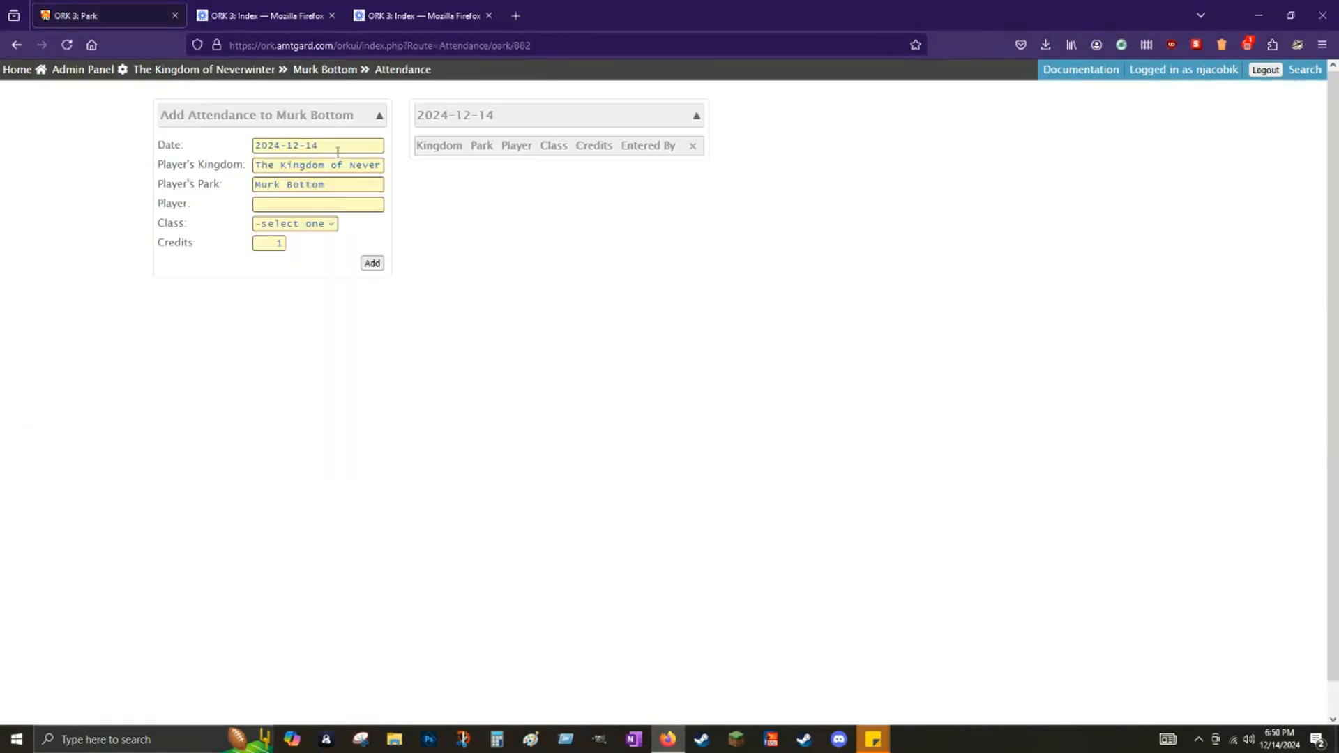
{"action": "left_click", "coordinate": [337, 146]}
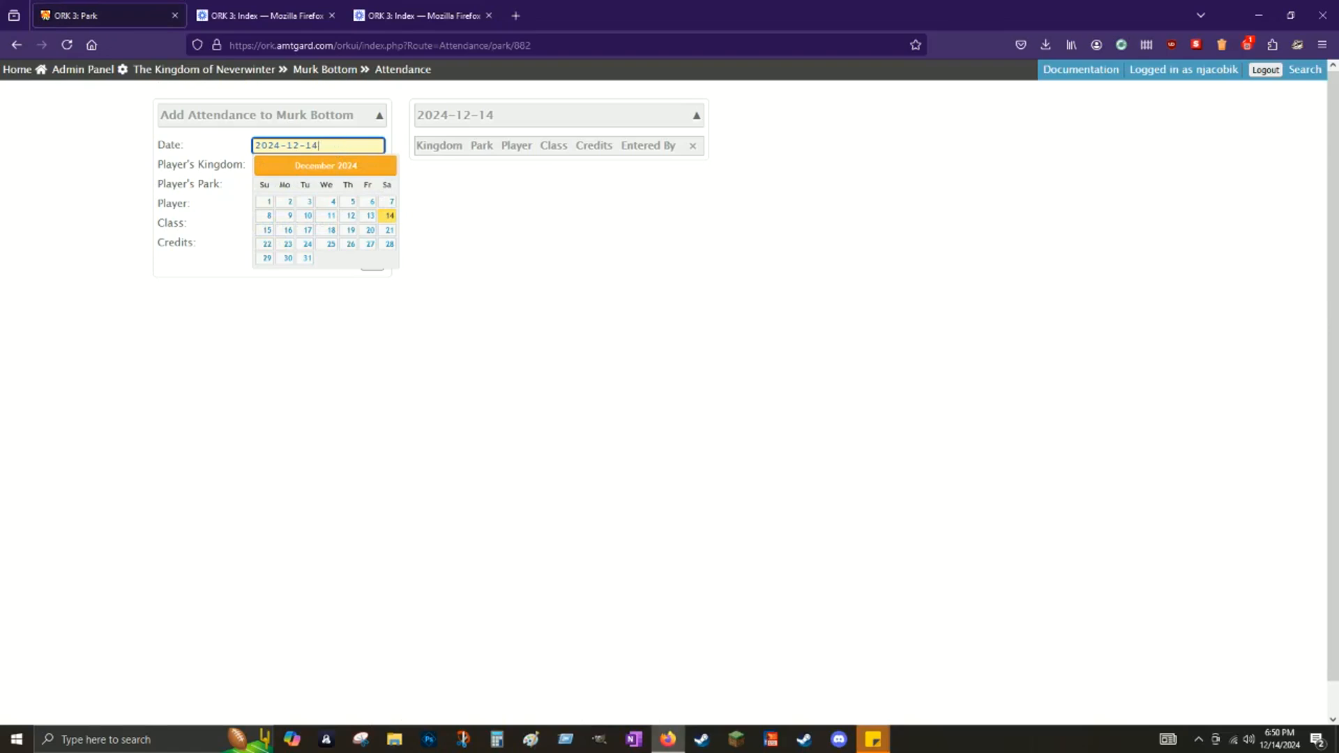
{"action": "type", "text": "08"}
{"action": "key", "text": "Return"}
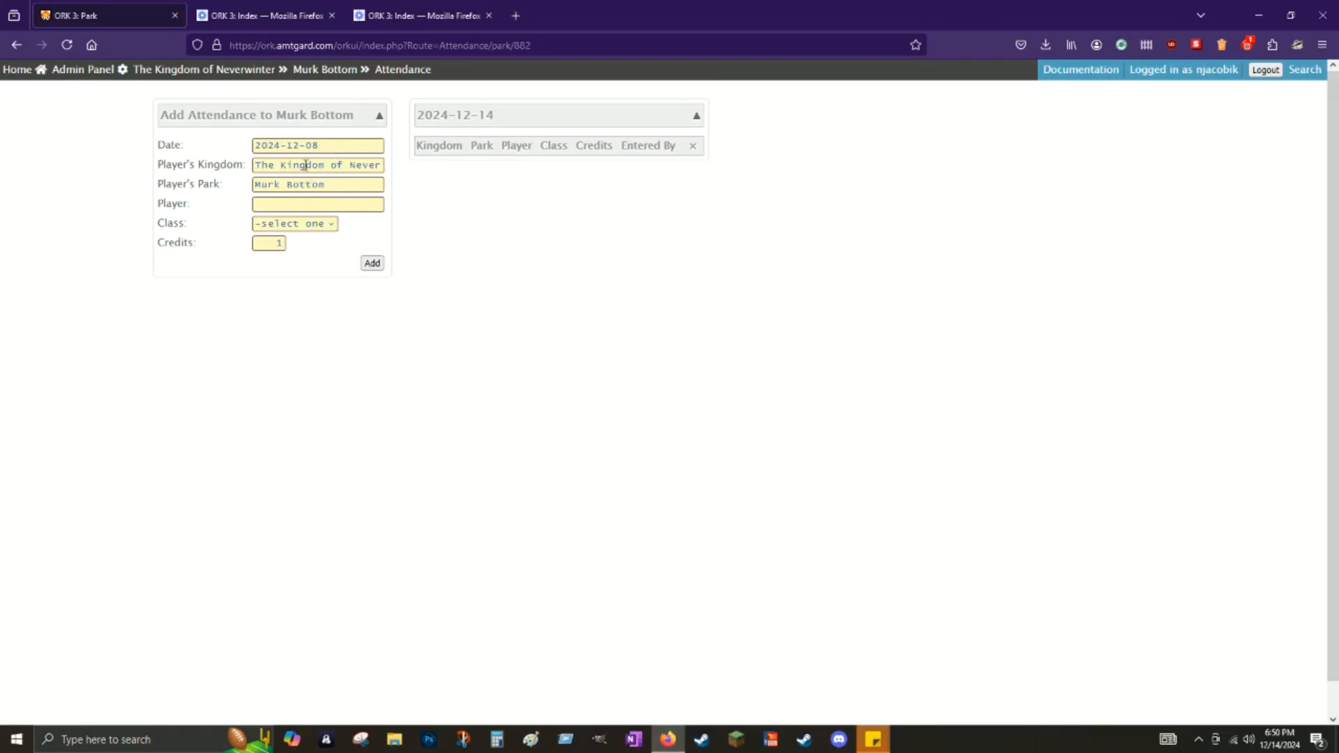
Step: Add the TBD placeholder player to the attendance as Color
{"action": "left_click", "coordinate": [303, 206]}
{"action": "type", "text": "TBS"}
{"action": "key", "text": "BackSpace"}
{"action": "type", "text": "D"}
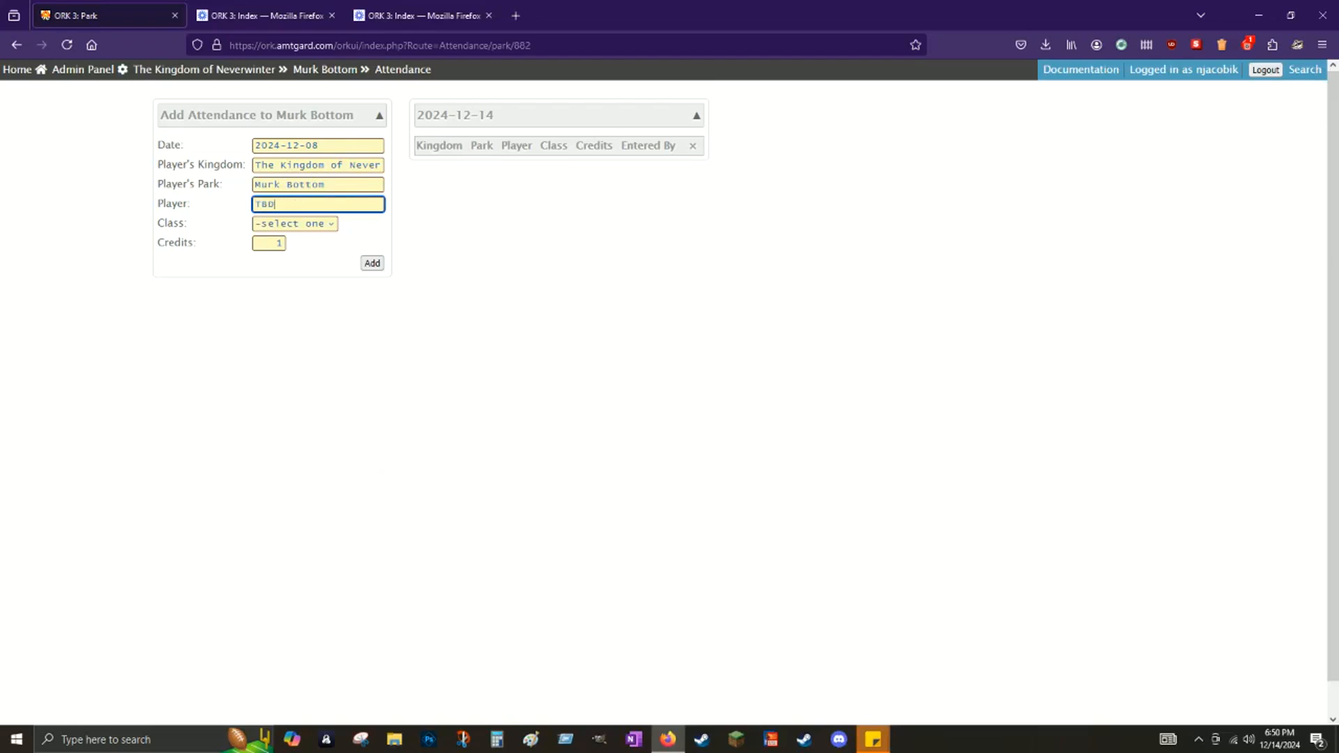
{"action": "type", "text": "-Ama"}
{"action": "left_click", "coordinate": [291, 225]}
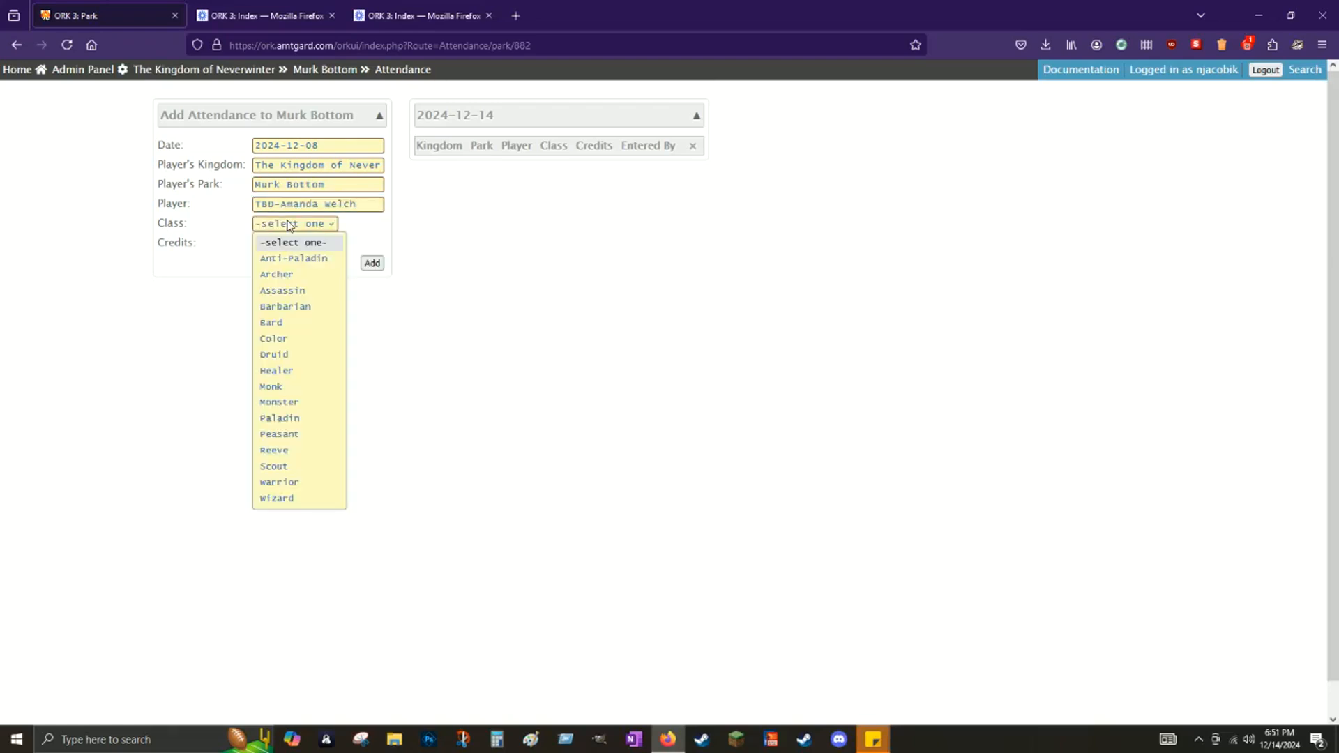
{"action": "left_click", "coordinate": [288, 340]}
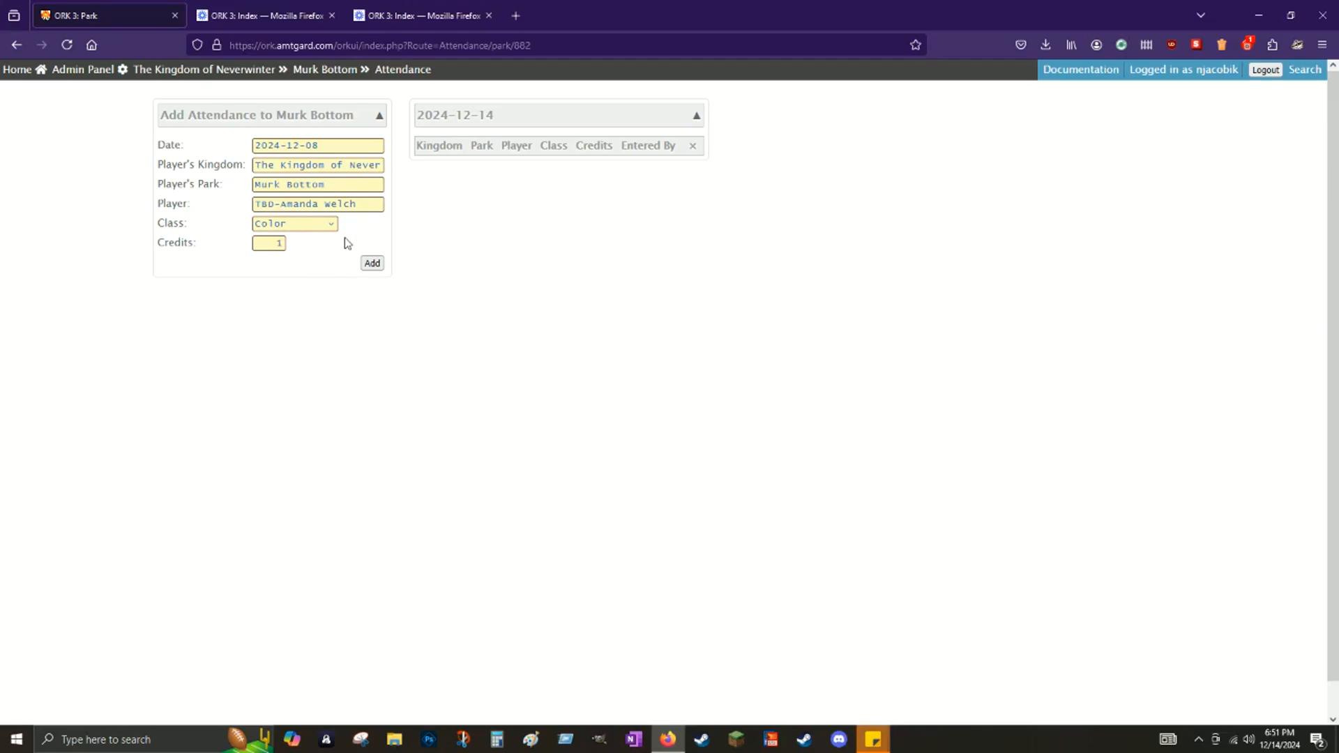
{"action": "left_click", "coordinate": [381, 265]}
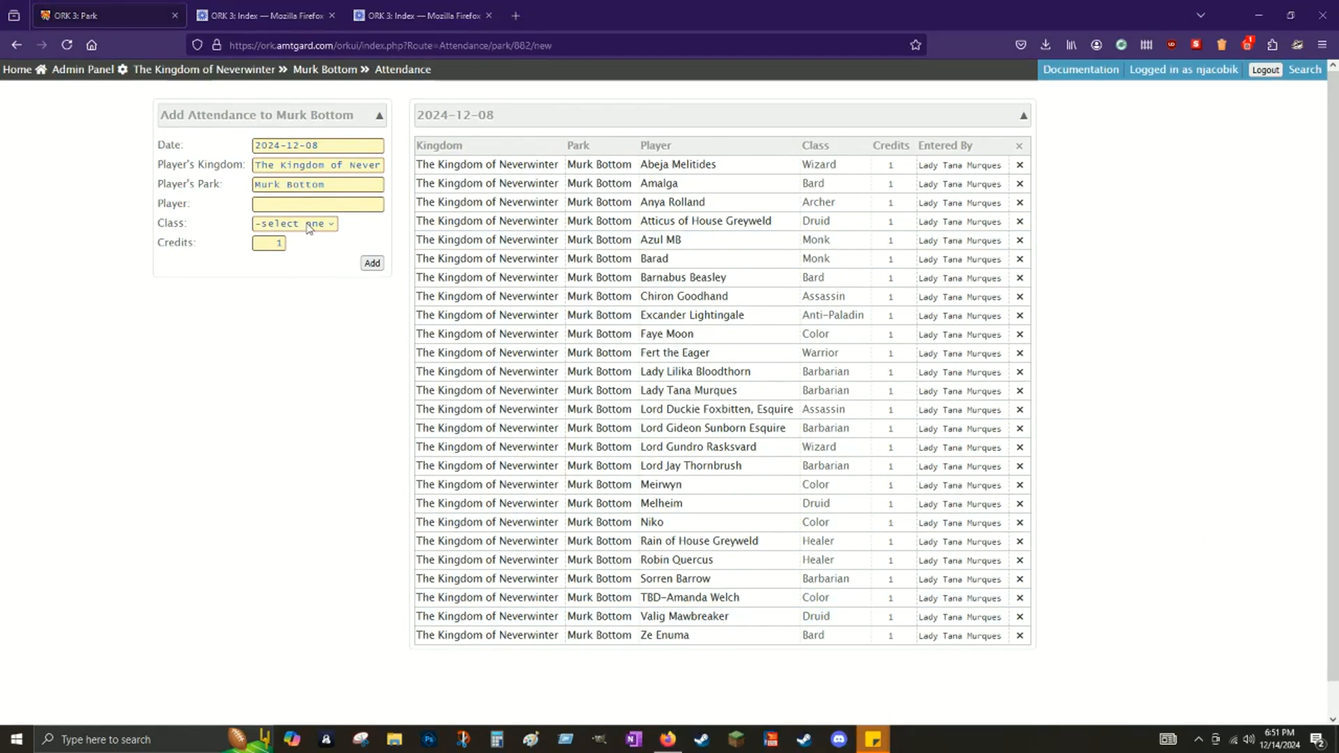
Step: Set the player's park to Dragons Crossing and choose the visiting ranger
{"action": "left_click", "coordinate": [289, 202]}
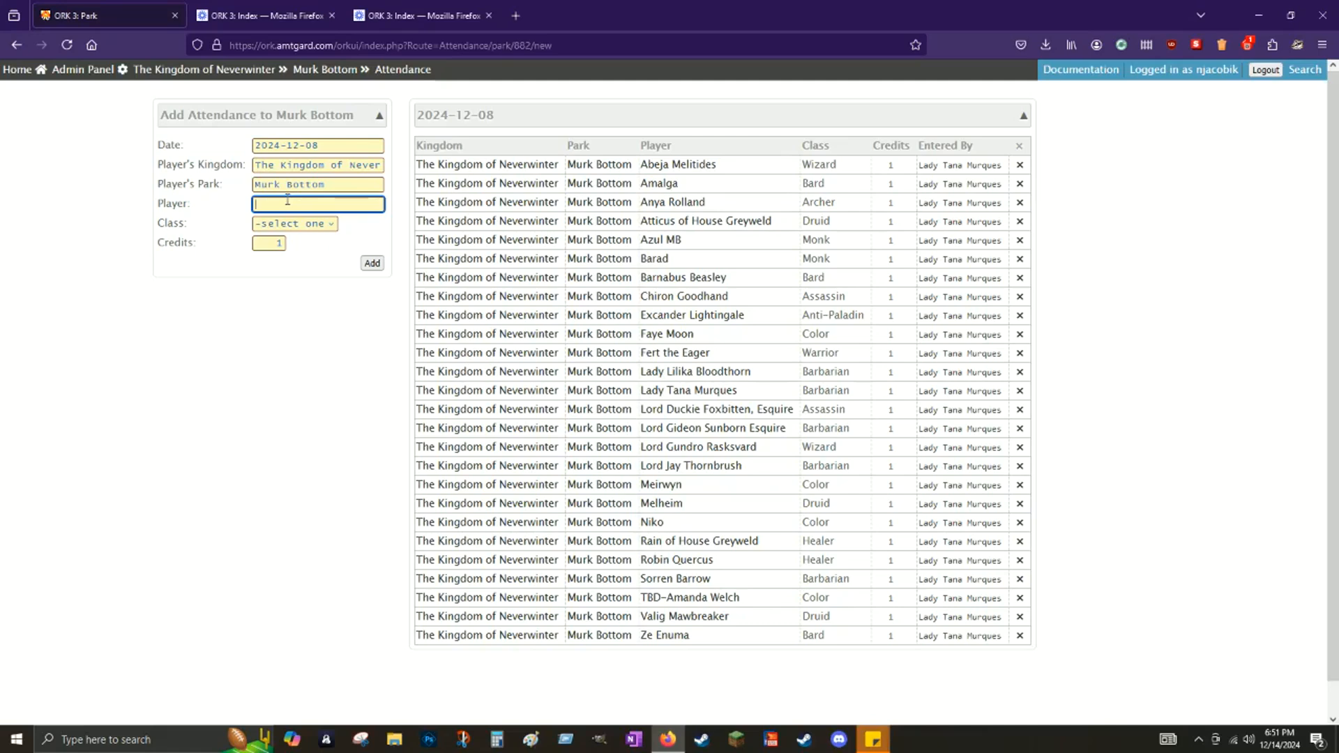
{"action": "key", "text": "shift+Tab"}
{"action": "key", "text": "BackSpace"}
{"action": "type", "text": "drag"}
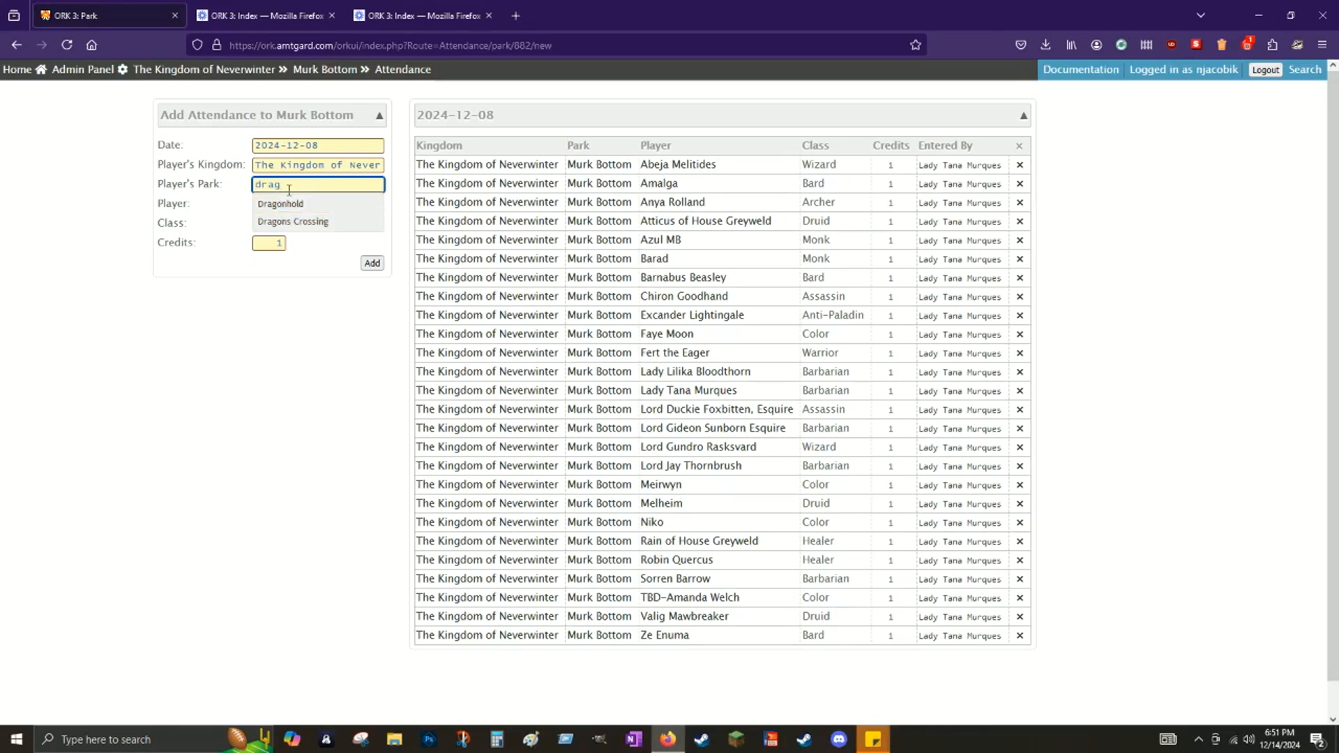
{"action": "left_click", "coordinate": [293, 221]}
{"action": "left_click", "coordinate": [323, 205]}
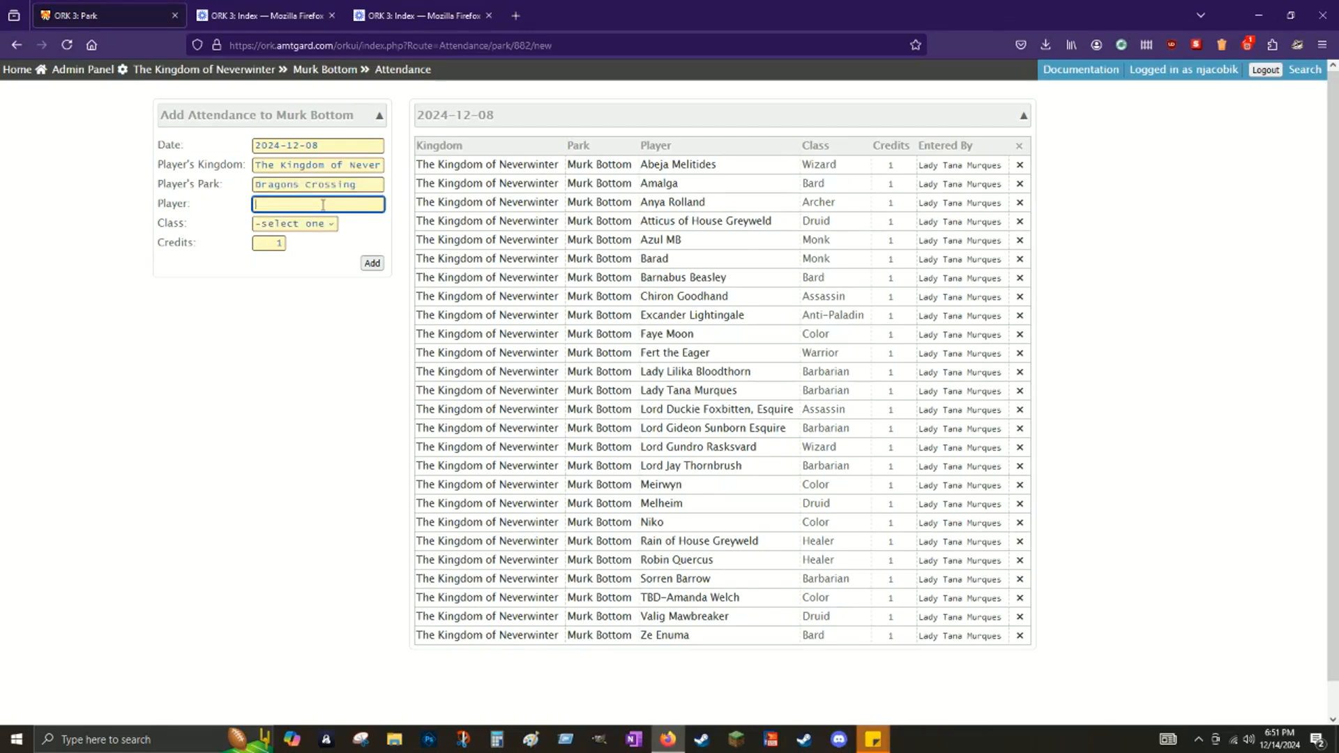
{"action": "type", "text": "Rory"}
{"action": "left_click", "coordinate": [323, 225]}
Step: Give the visiting ranger class Archer with 3 credits and add the entry
{"action": "left_click", "coordinate": [308, 227]}
{"action": "type", "text": "ar"}
{"action": "key", "text": "Tab"}
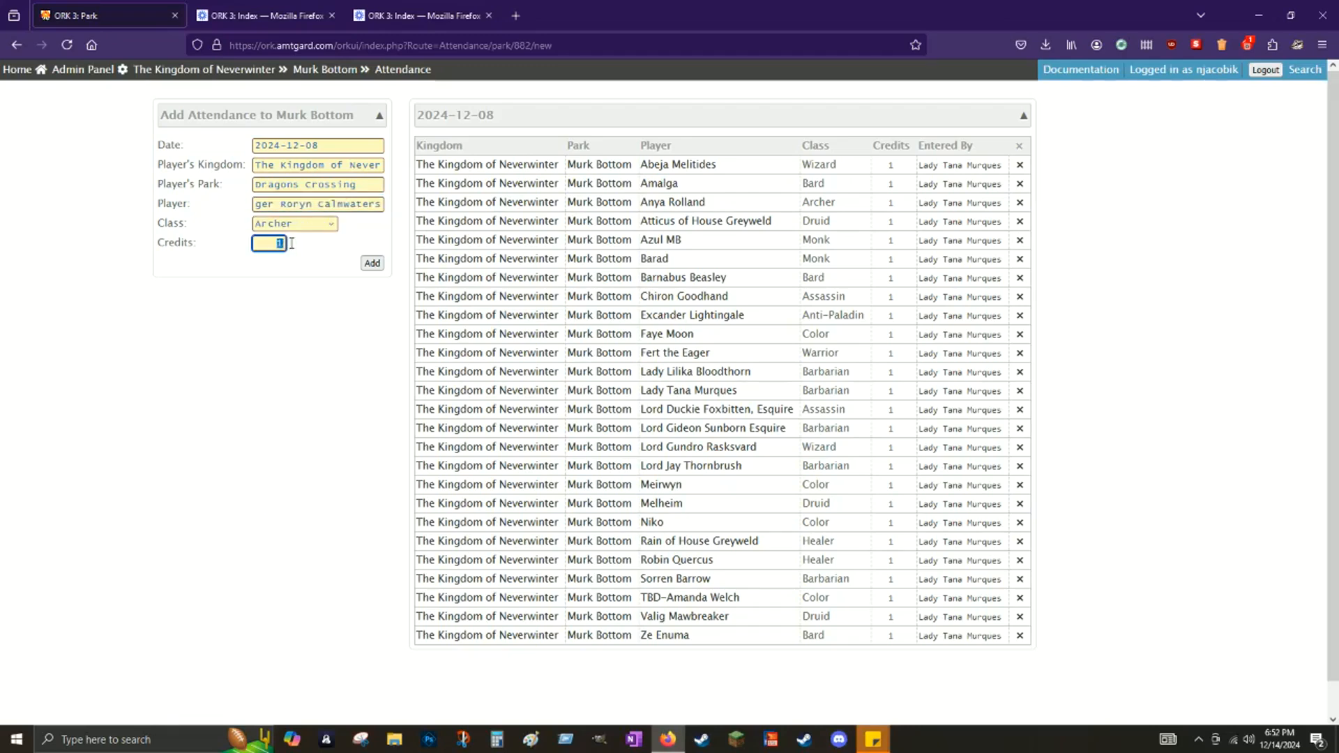
{"action": "type", "text": "3"}
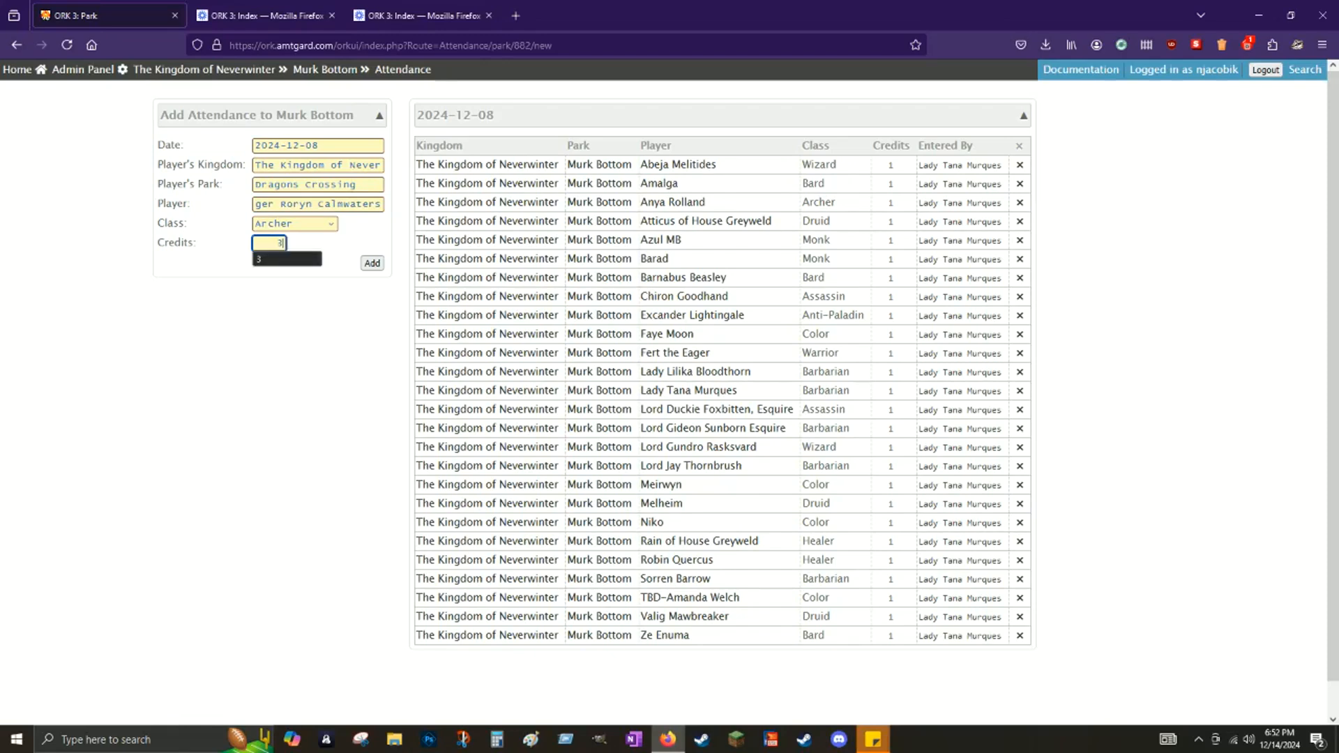
{"action": "left_click", "coordinate": [344, 271]}
{"action": "left_click", "coordinate": [267, 242]}
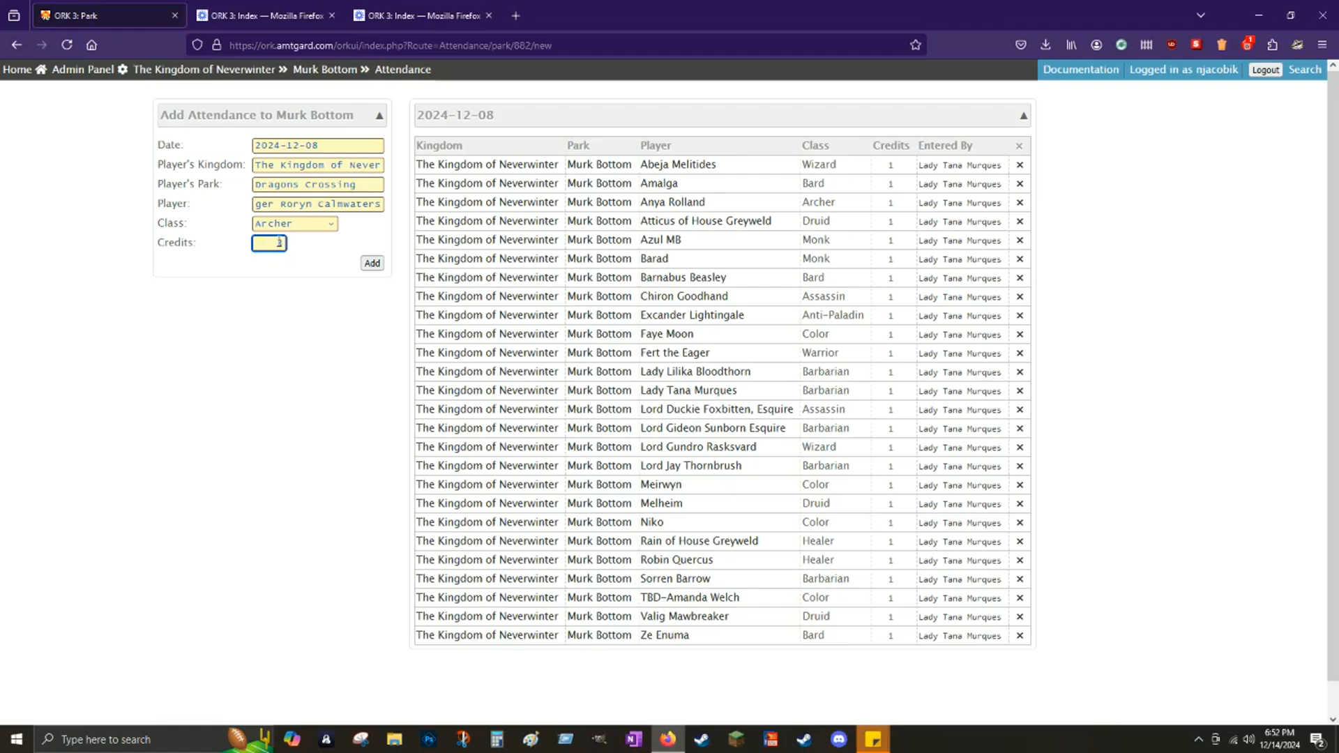
{"action": "double_click", "coordinate": [279, 243]}
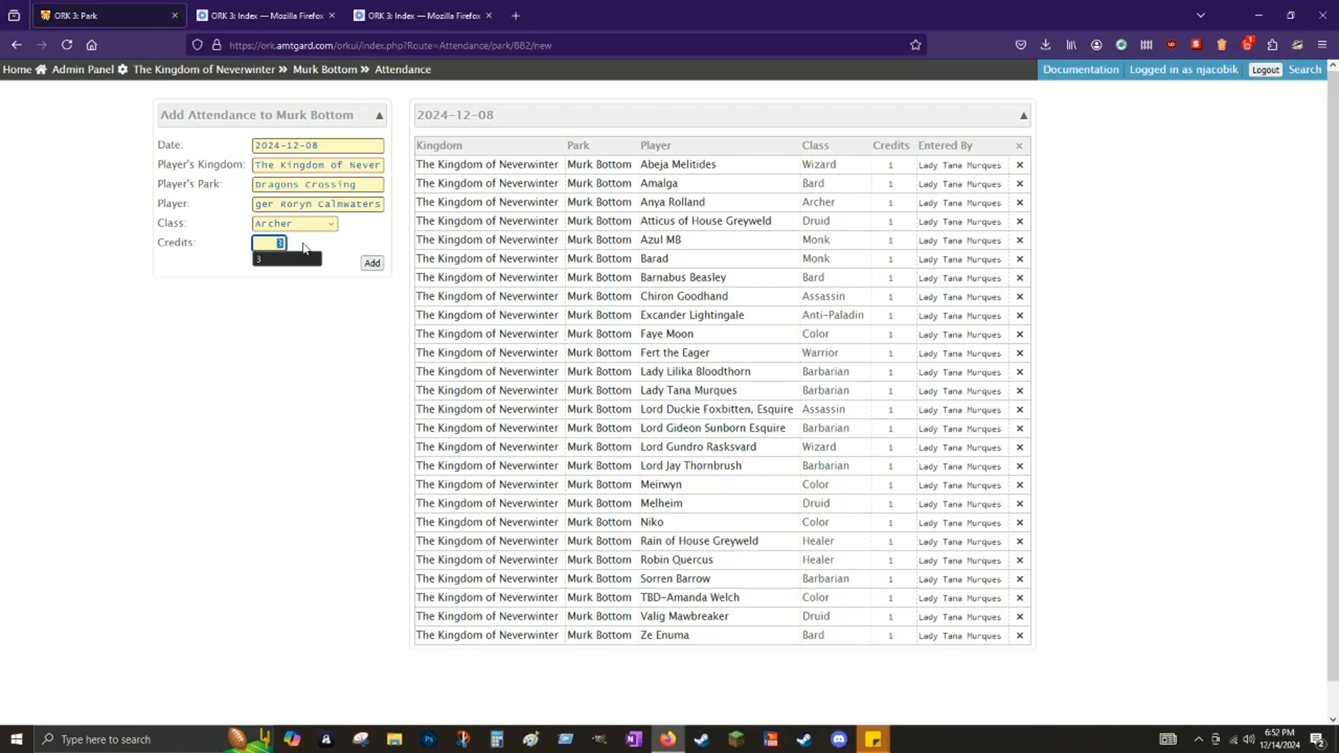
{"action": "left_click", "coordinate": [316, 250]}
{"action": "double_click", "coordinate": [278, 242]}
{"action": "key", "text": "Return"}
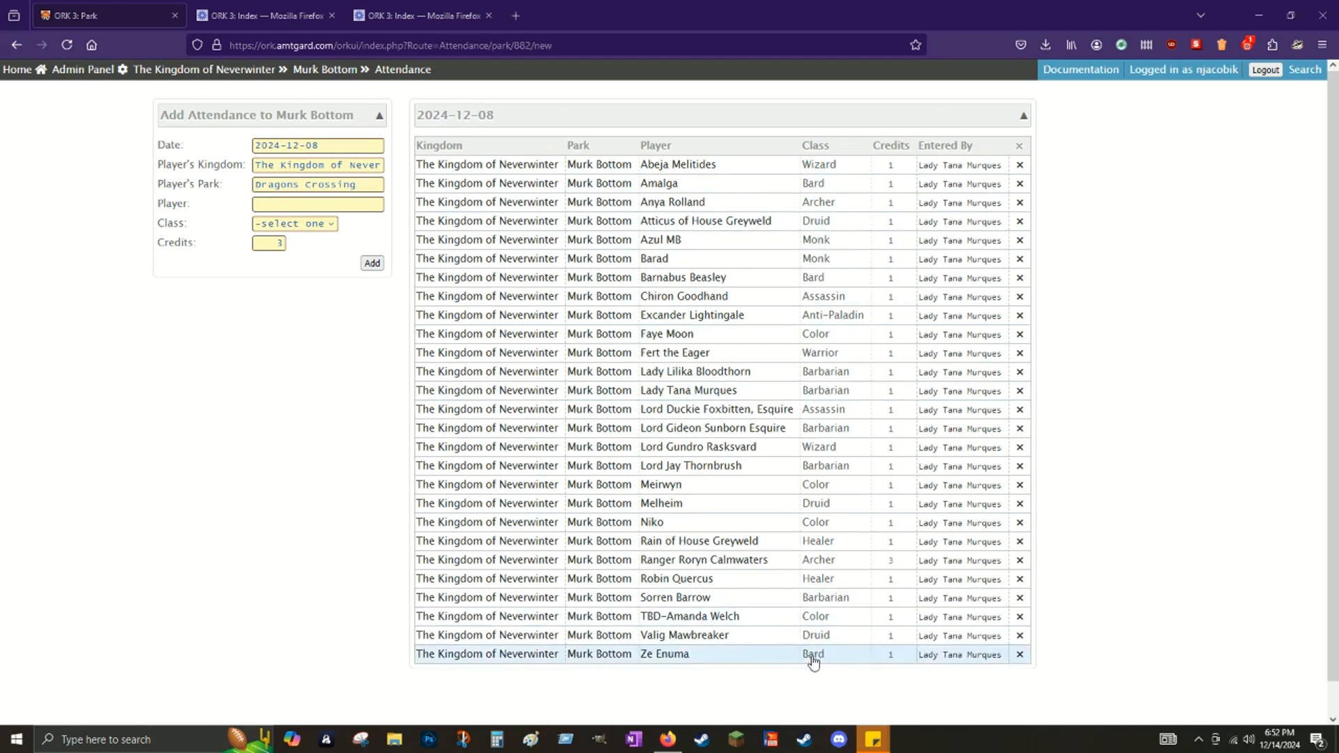
Step: Delete the ranger's Archer row and choose a Dragons Crossing attendee instead
{"action": "left_click", "coordinate": [1020, 561]}
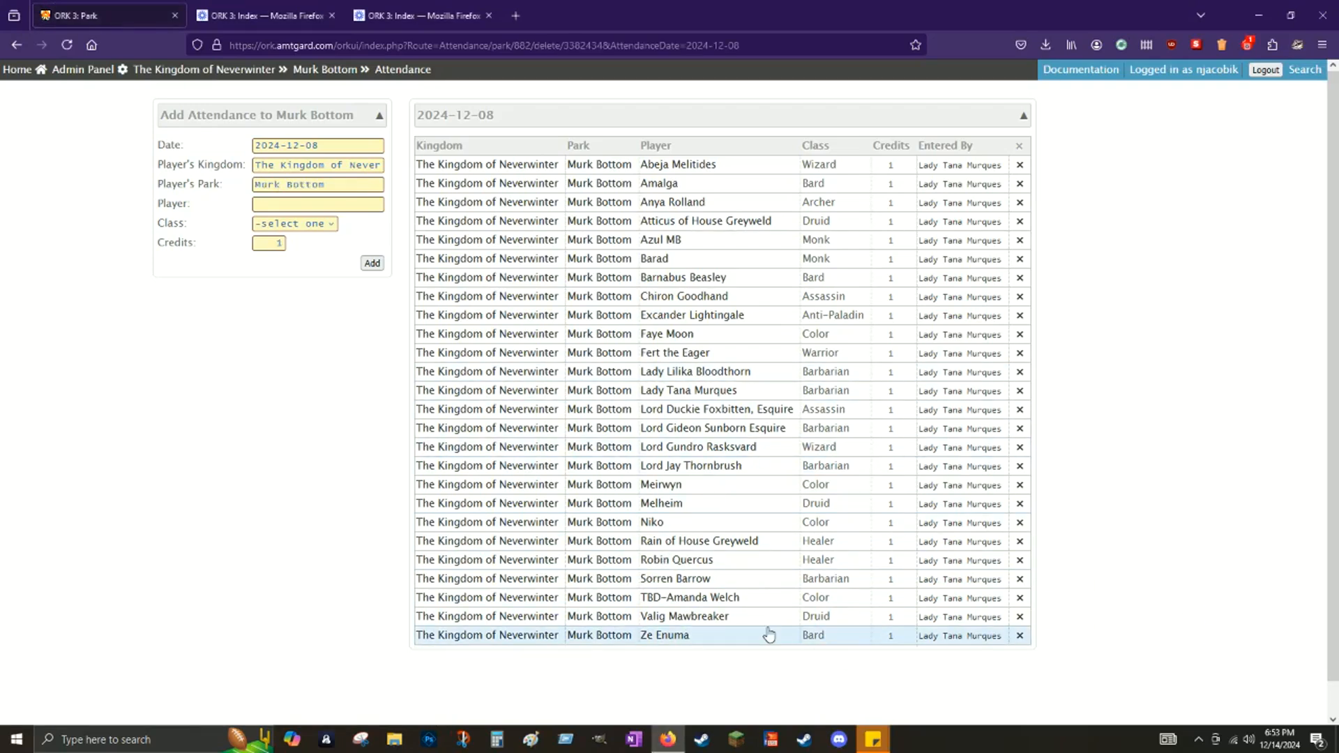
{"action": "left_click", "coordinate": [307, 204]}
{"action": "left_click", "coordinate": [333, 183]}
{"action": "type", "text": "dragon"}
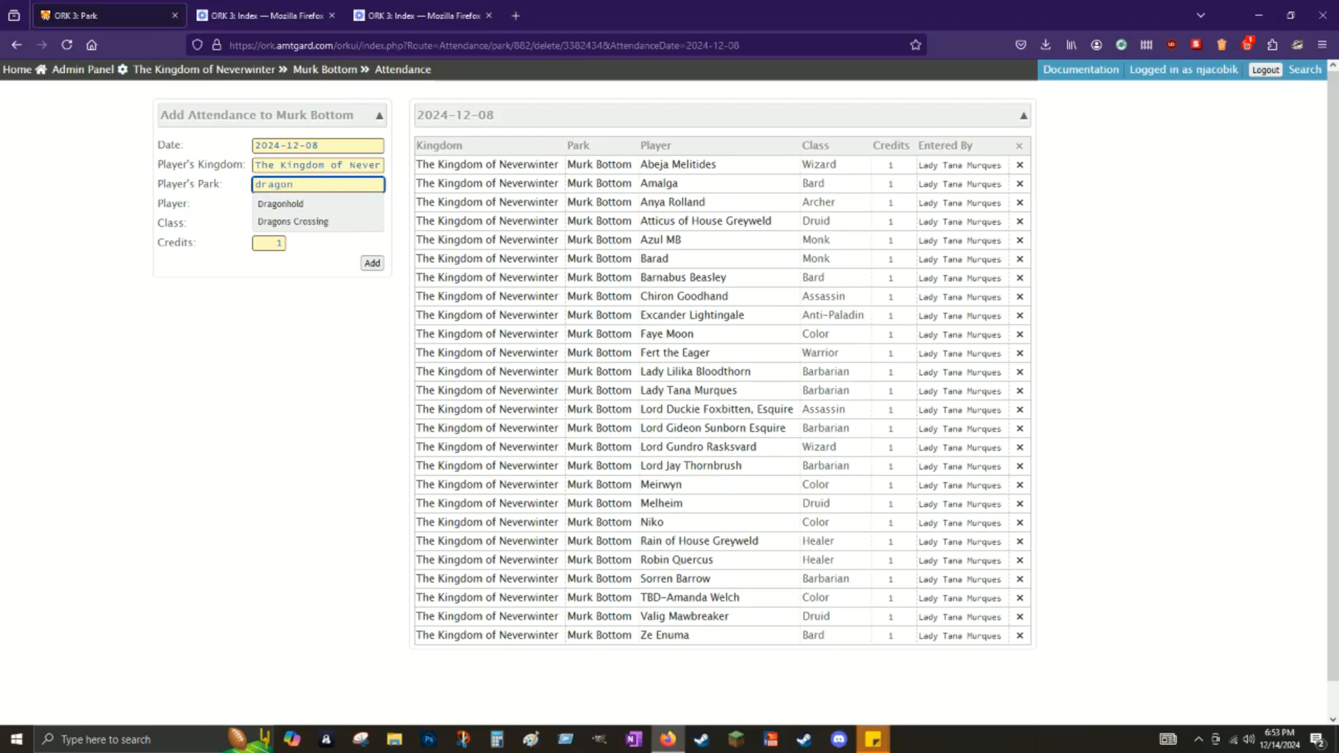
{"action": "left_click", "coordinate": [316, 221]}
{"action": "left_click", "coordinate": [304, 204]}
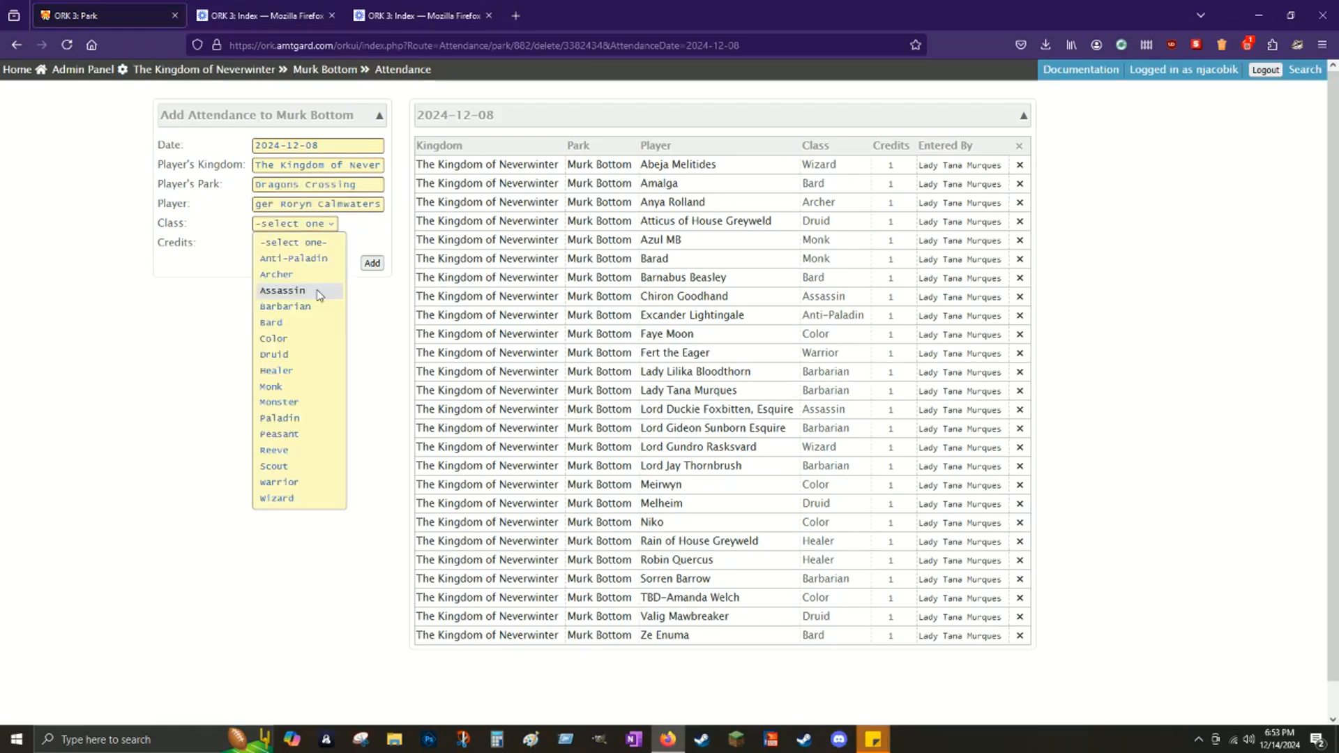
Step: Record the attendee as Assassin with 3 credits and add the entry
{"action": "left_click", "coordinate": [320, 292]}
{"action": "left_click", "coordinate": [279, 244]}
{"action": "type", "text": "3"}
{"action": "left_click", "coordinate": [381, 248]}
{"action": "left_click", "coordinate": [376, 265]}
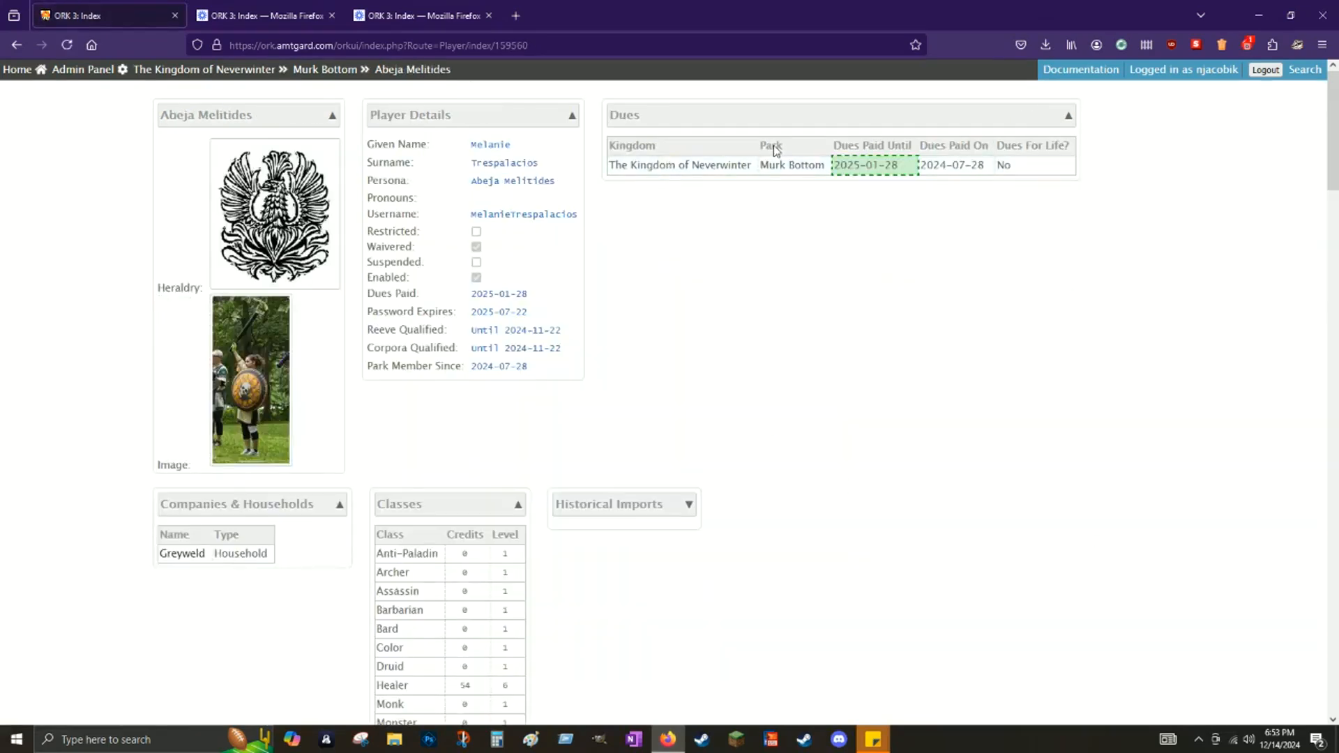
Step: Scroll through the player's profile, classes and awards, then return to Murk Bottom's park page
{"action": "scroll", "coordinate": [890, 423], "scroll_direction": "down", "scroll_amount": 7}
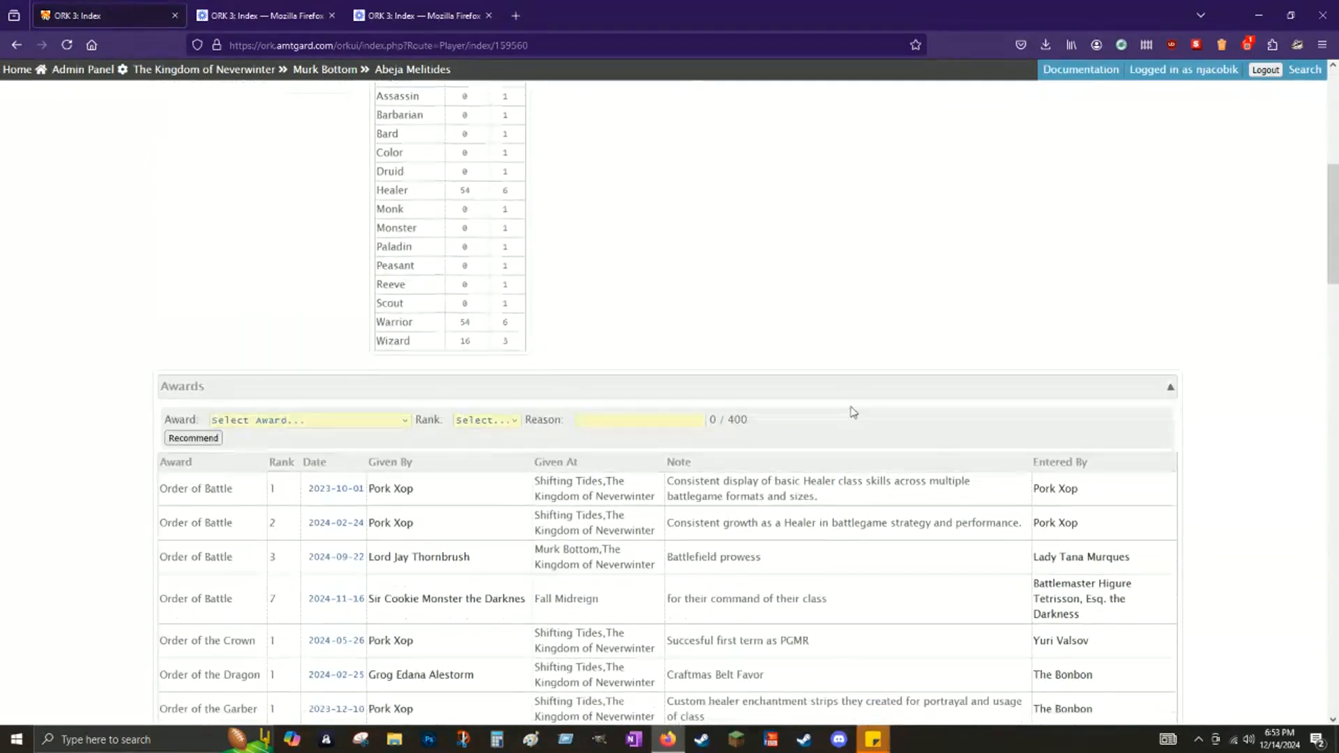
{"action": "scroll", "coordinate": [843, 420], "scroll_direction": "down", "scroll_amount": 8}
{"action": "scroll", "coordinate": [419, 125], "scroll_direction": "up", "scroll_amount": 15}
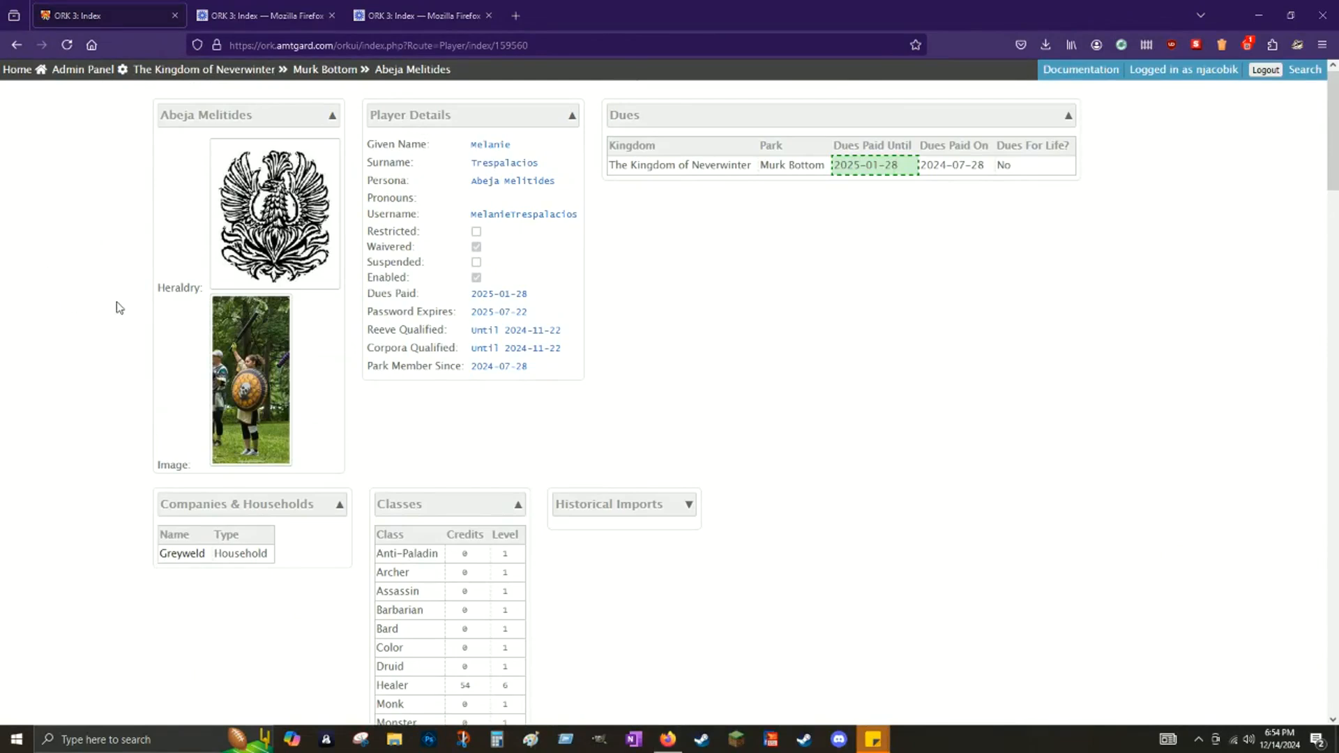
{"action": "left_click", "coordinate": [336, 73]}
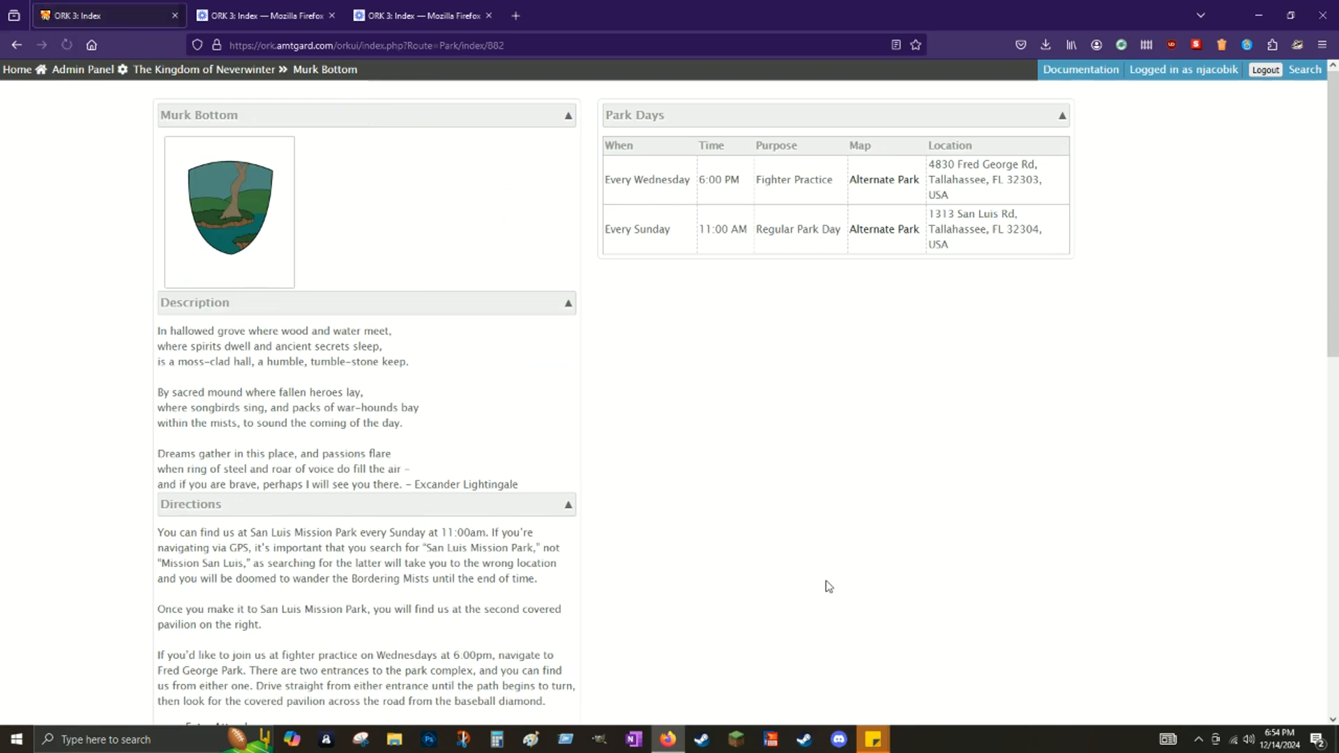
Step: Open Murk Bottom's Player Roster sorted by Mundane and open the TBD placeholder's record
{"action": "scroll", "coordinate": [562, 340], "scroll_direction": "down", "scroll_amount": 8}
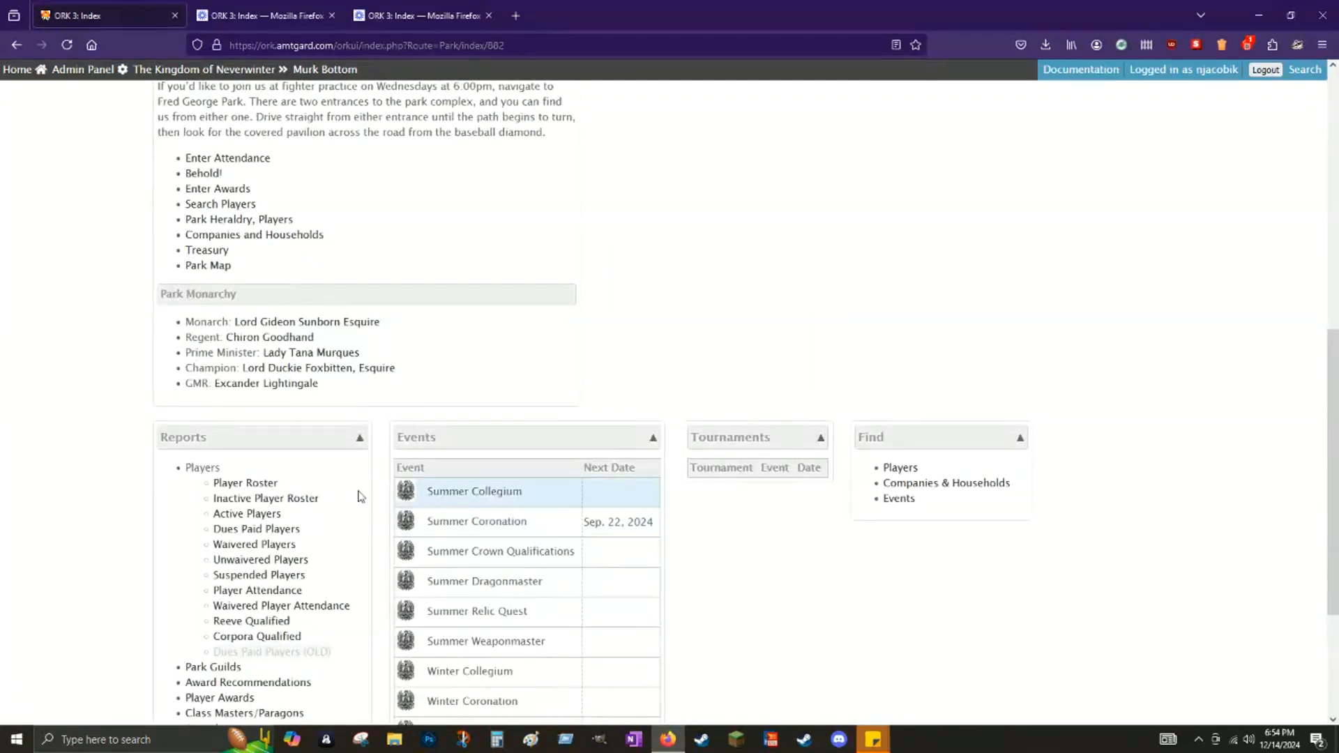
{"action": "scroll", "coordinate": [311, 419], "scroll_direction": "down", "scroll_amount": 2}
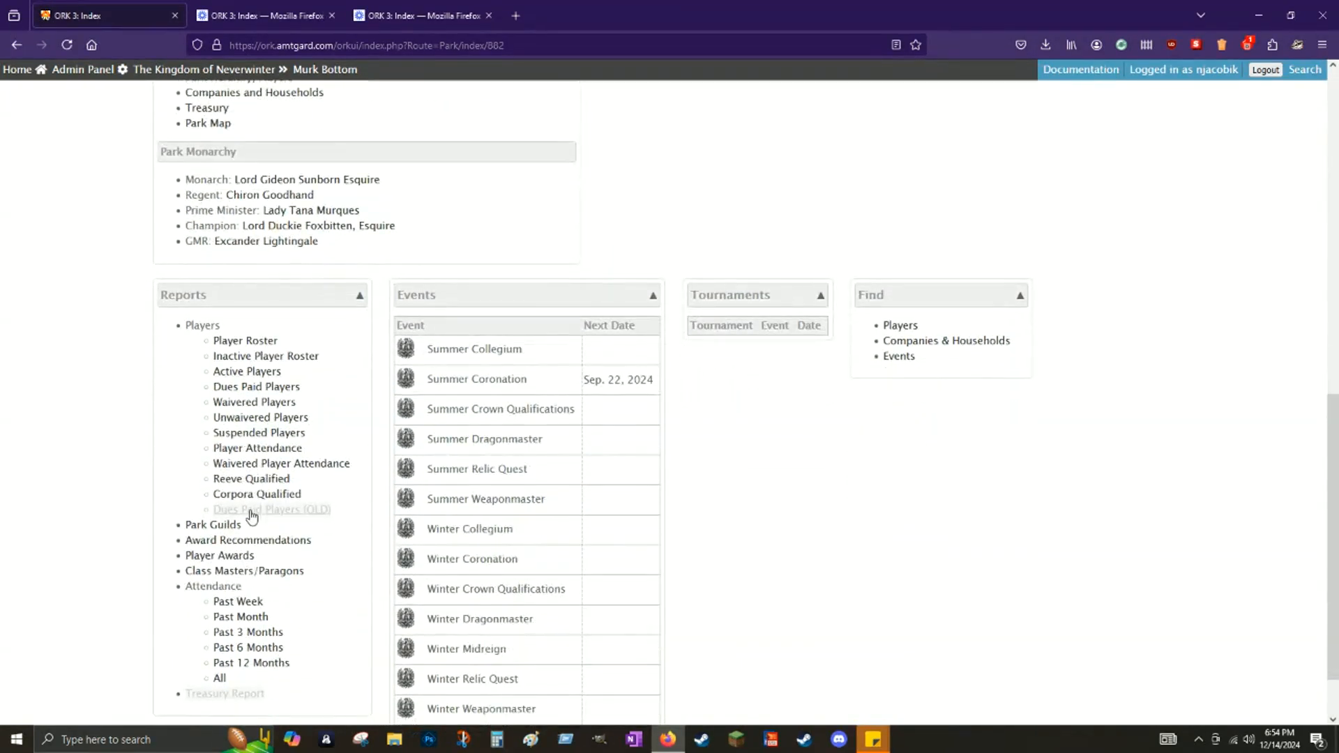
{"action": "left_click", "coordinate": [256, 342]}
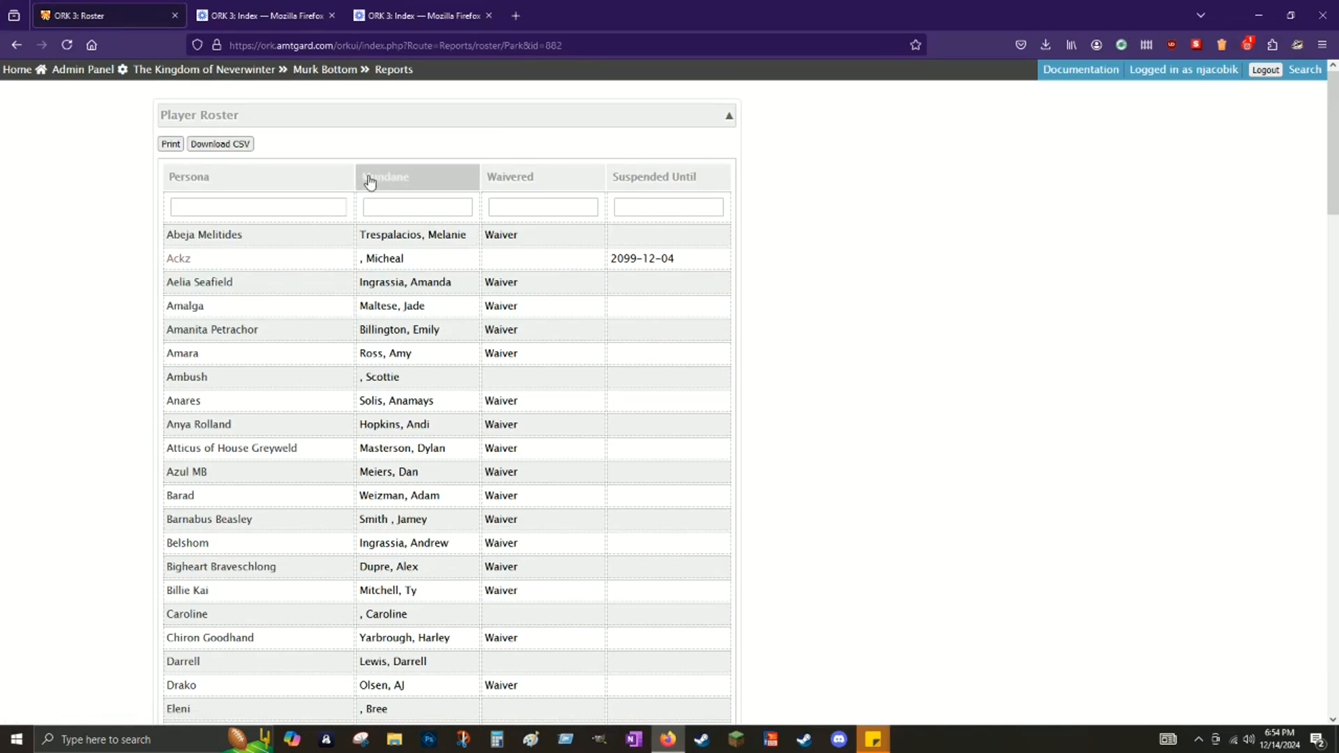
{"action": "left_click", "coordinate": [364, 183]}
{"action": "scroll", "coordinate": [427, 369], "scroll_direction": "down", "scroll_amount": 10}
{"action": "scroll", "coordinate": [424, 388], "scroll_direction": "down", "scroll_amount": 10}
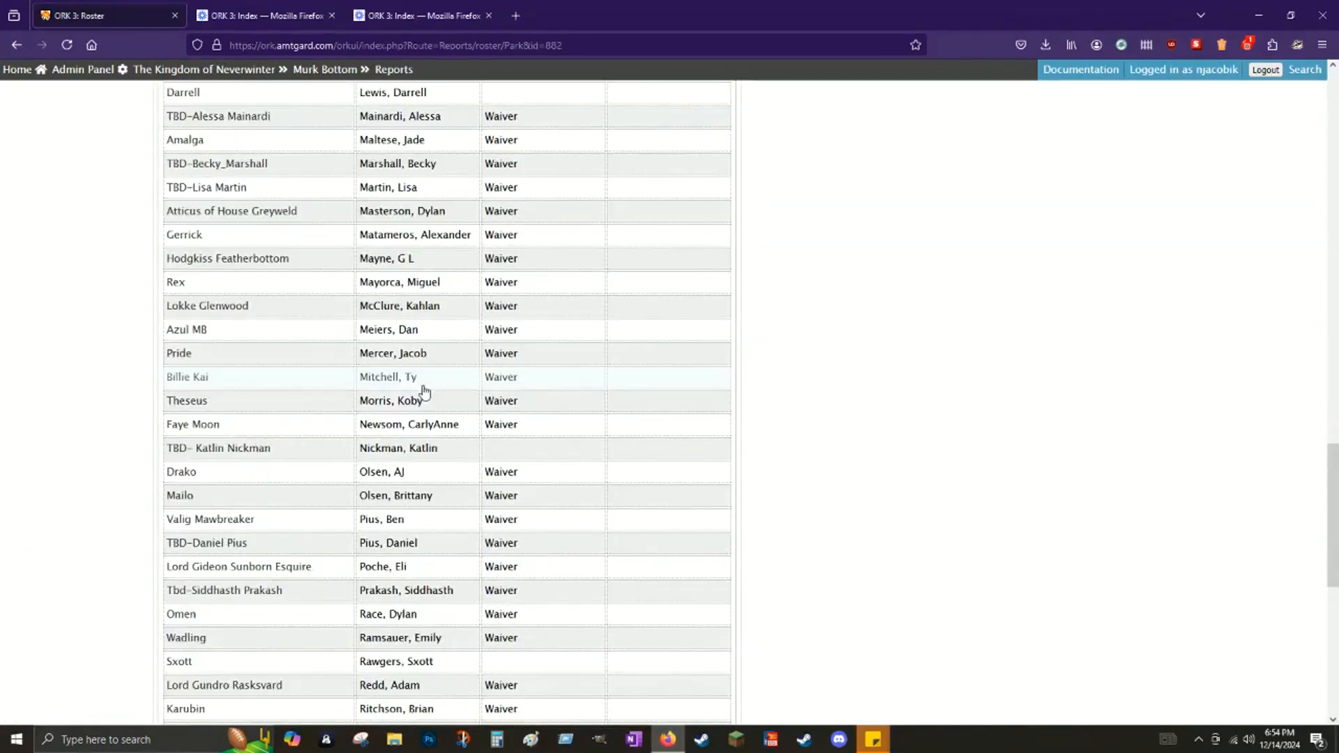
{"action": "scroll", "coordinate": [425, 392], "scroll_direction": "up", "scroll_amount": 10}
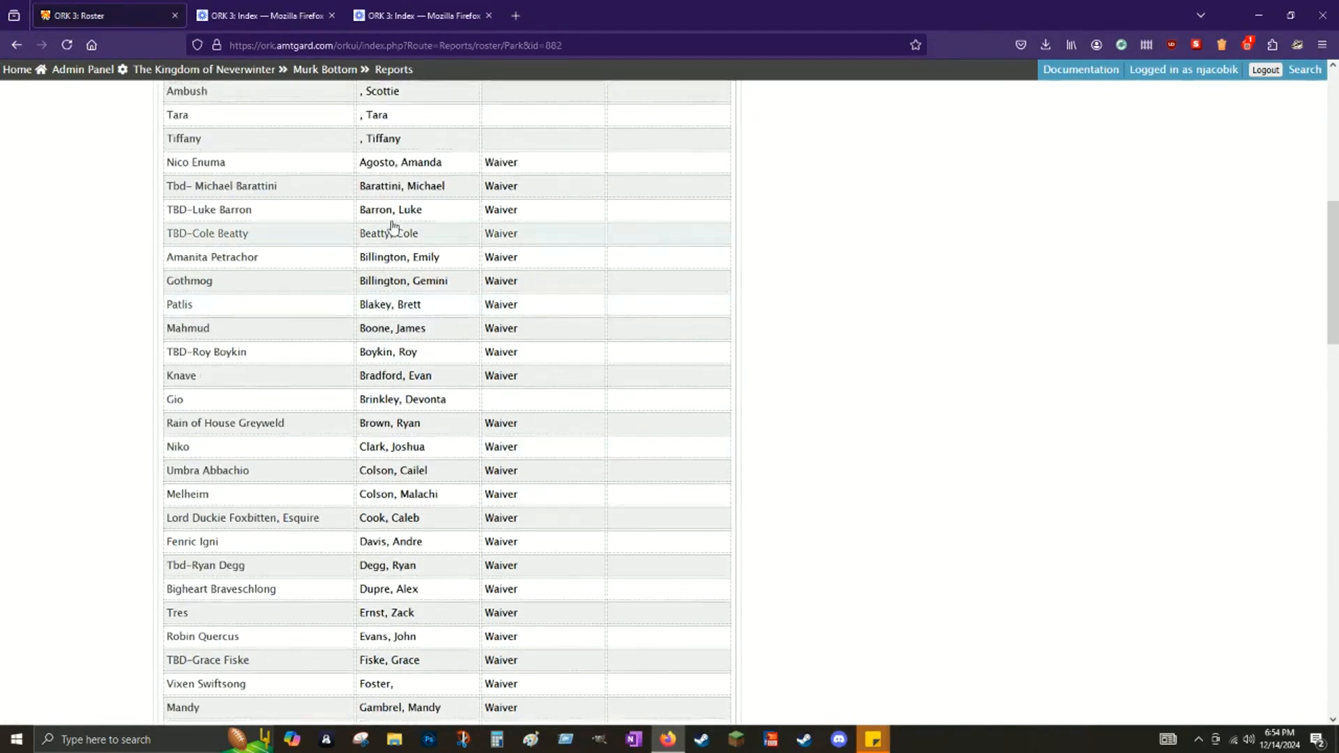
{"action": "left_click", "coordinate": [209, 211]}
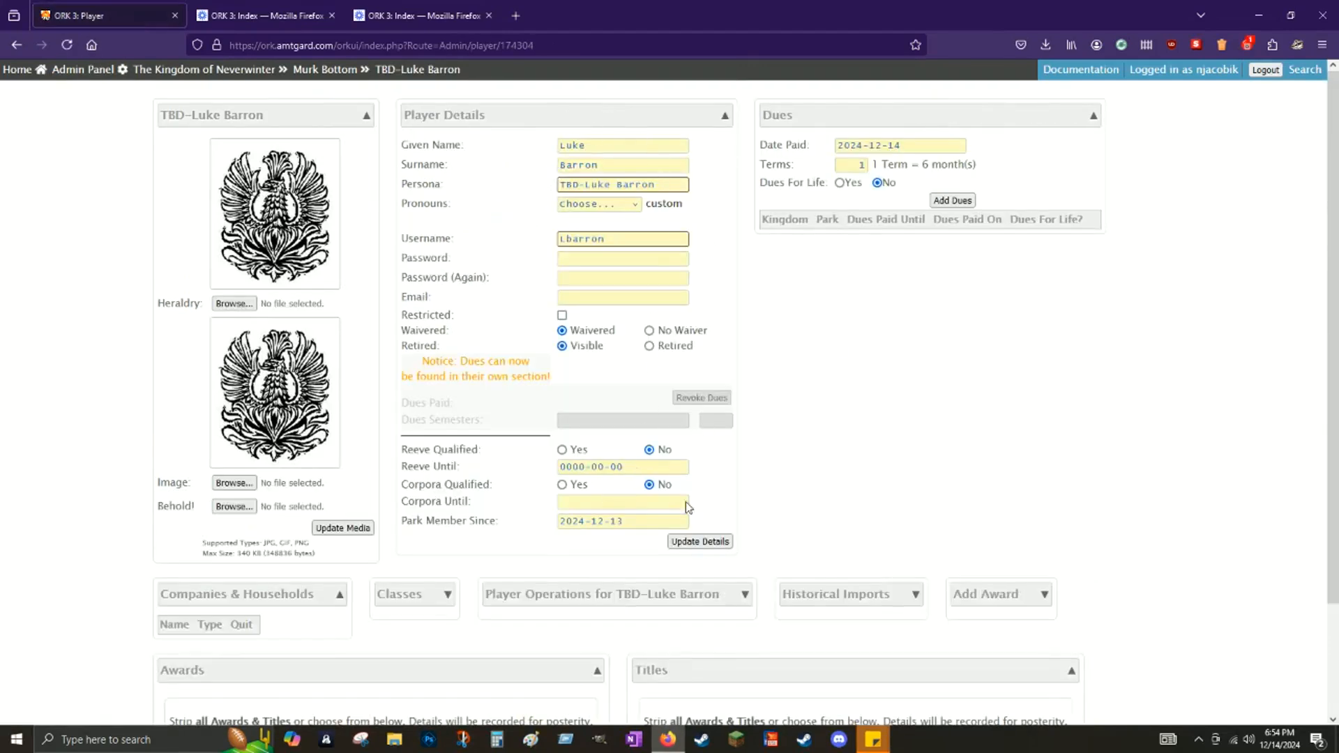
Step: Change the placeholder's persona from TBD to Skin-Boy and save the details
{"action": "left_click_drag", "start_coordinate": [663, 183], "coordinate": [488, 174]}
{"action": "key", "text": "BackSpace"}
{"action": "type", "text": "skin-Bo"}
{"action": "left_click", "coordinate": [705, 544]}
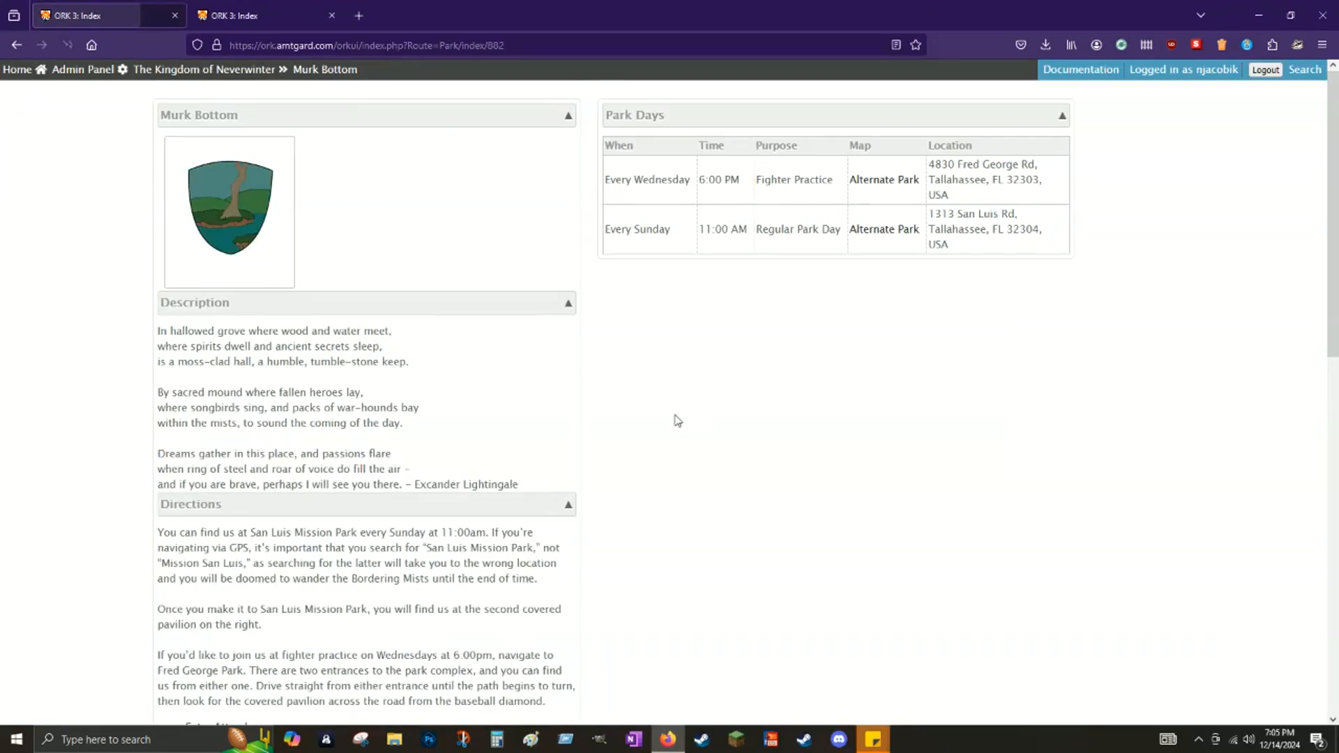
{"action": "scroll", "coordinate": [673, 429], "scroll_direction": "down", "scroll_amount": 7}
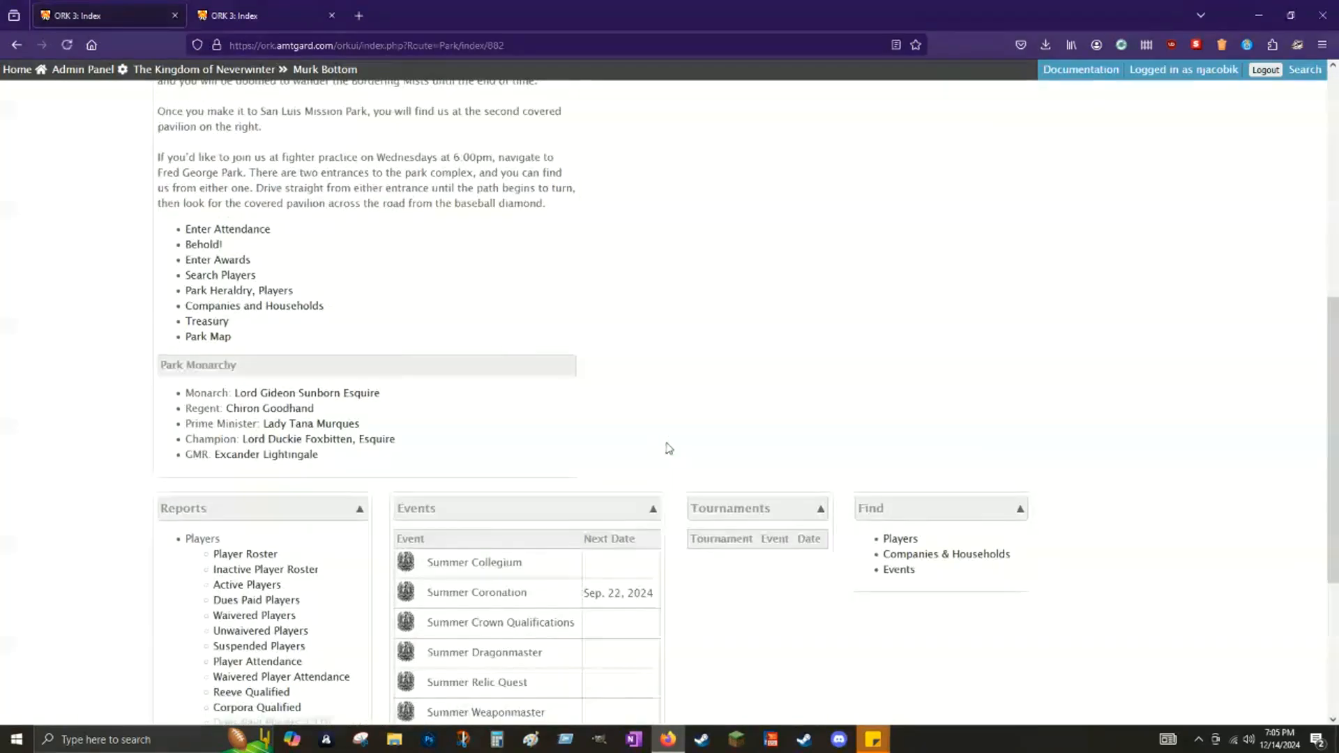
Step: Open Murk Bottom's Player Roster and the duplicated player's profile
{"action": "scroll", "coordinate": [230, 614], "scroll_direction": "down", "scroll_amount": 1}
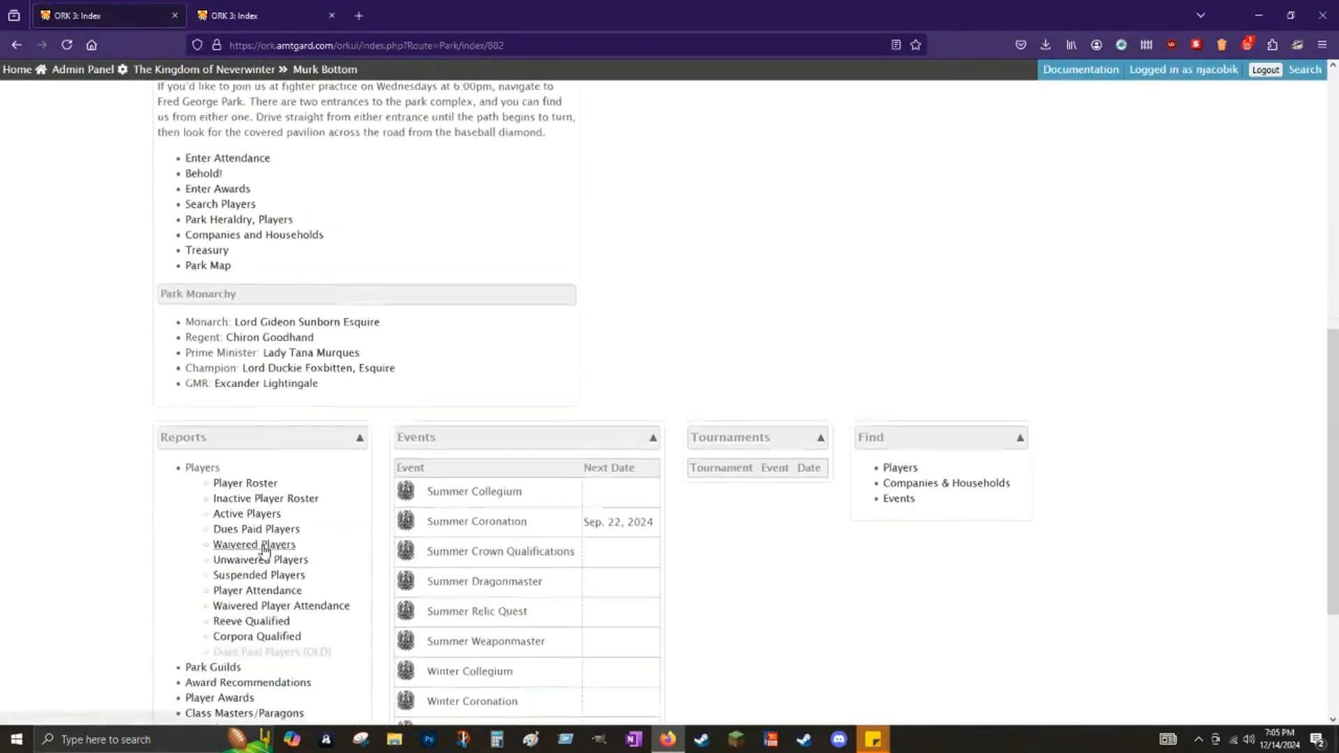
{"action": "left_click", "coordinate": [218, 482]}
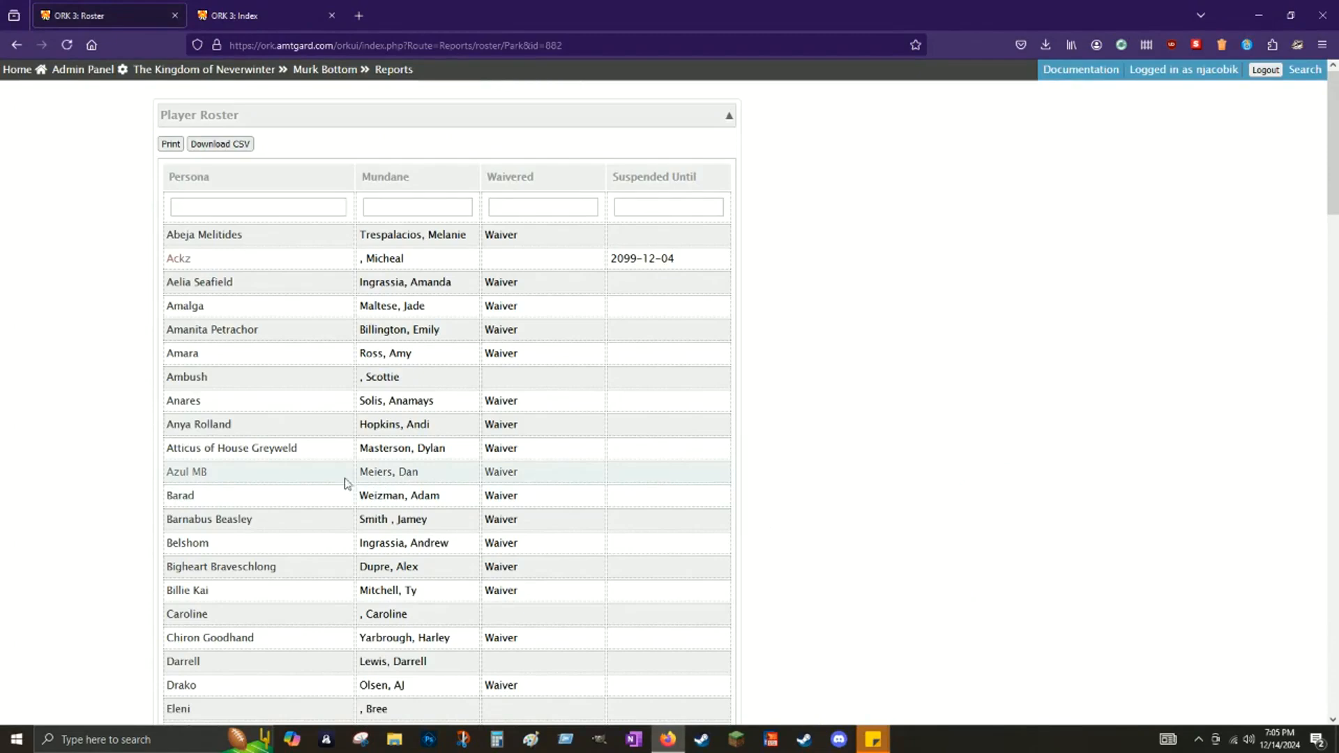
{"action": "left_click", "coordinate": [178, 450]}
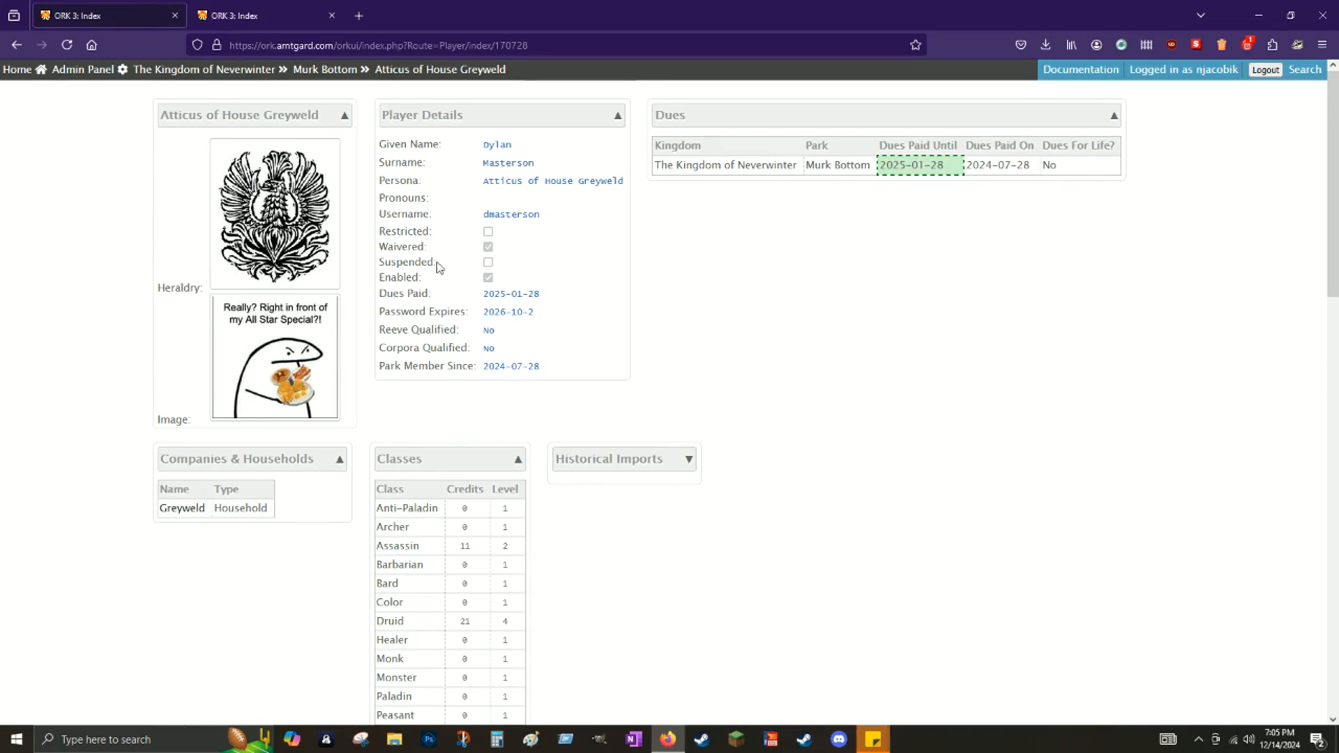
Step: Set Reeve Until to 2025-05-22 and Corpora Until to 2025-06-11, then save
{"action": "left_click", "coordinate": [96, 80]}
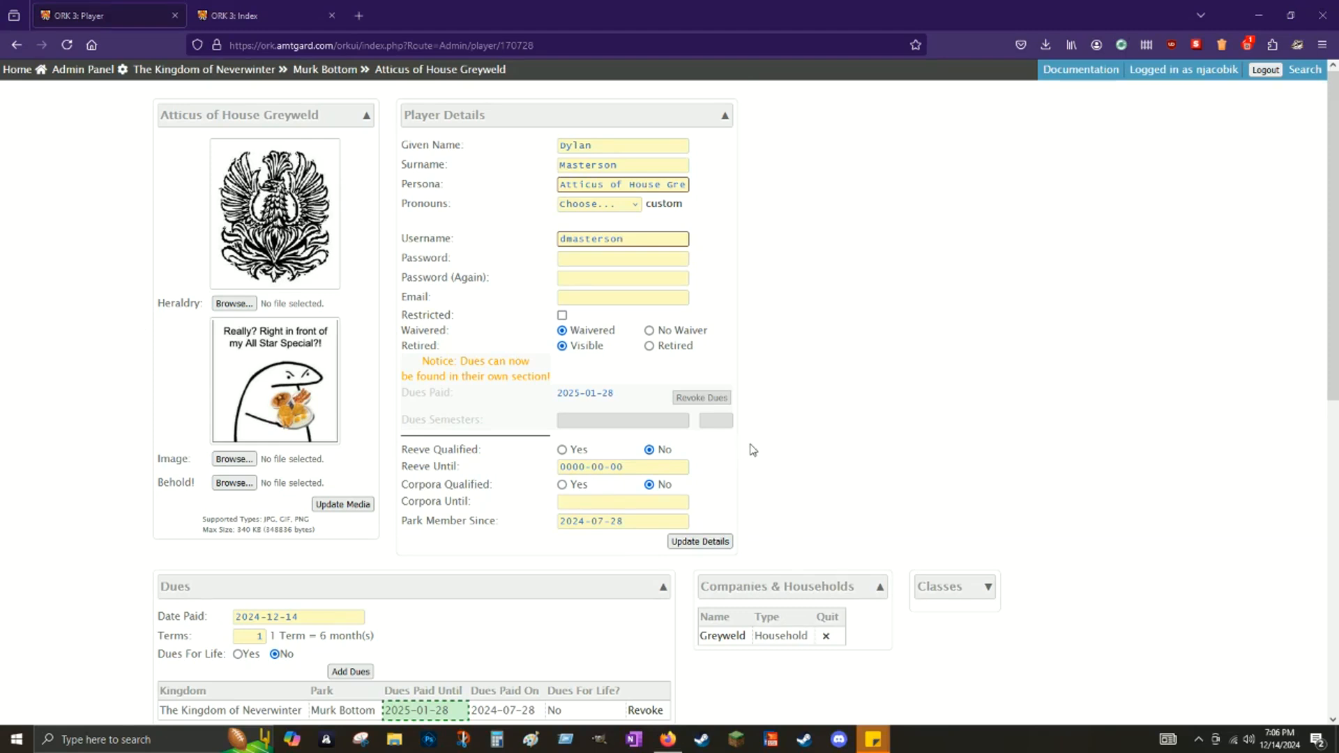
{"action": "left_click", "coordinate": [586, 467]}
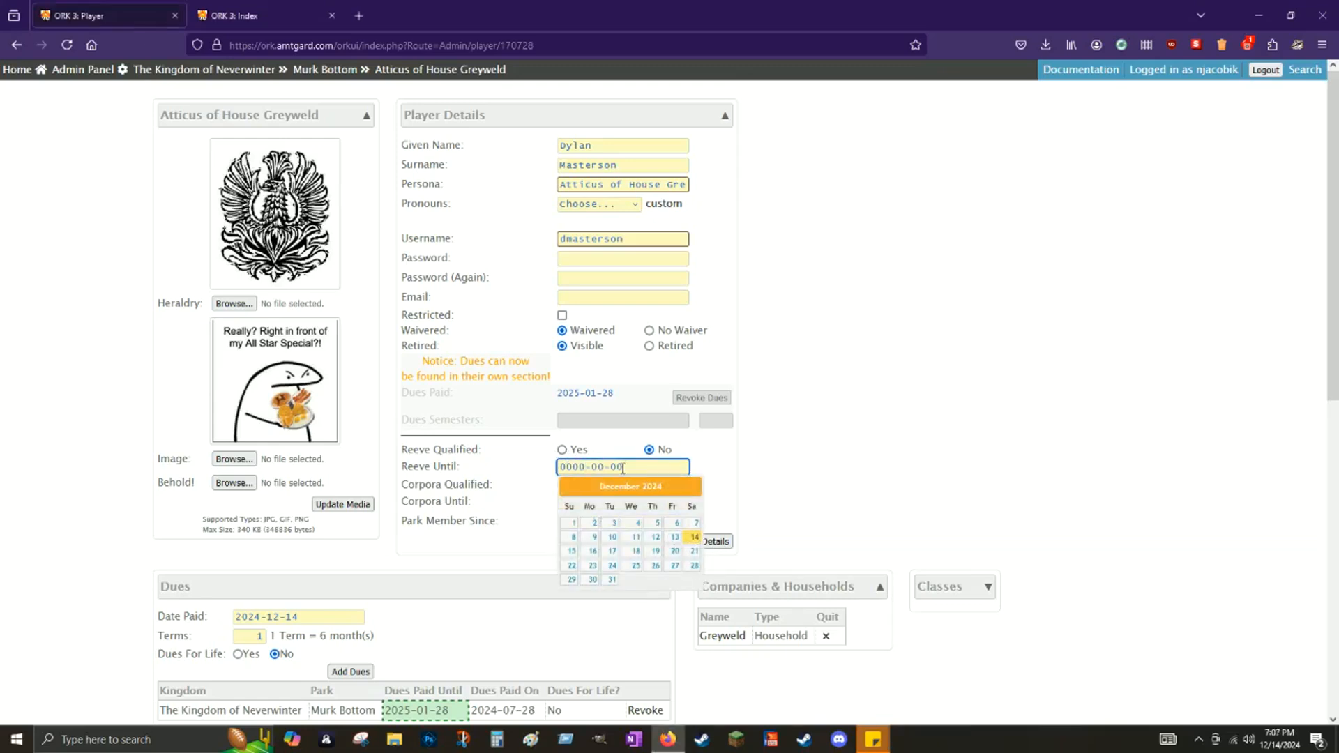
{"action": "key", "text": "BackSpace"}
{"action": "key", "text": "BackSpace"}
{"action": "key", "text": "BackSpace"}
{"action": "key", "text": "BackSpace"}
{"action": "type", "text": "2025-05"}
{"action": "left_click", "coordinate": [771, 396]}
{"action": "left_click", "coordinate": [710, 543]}
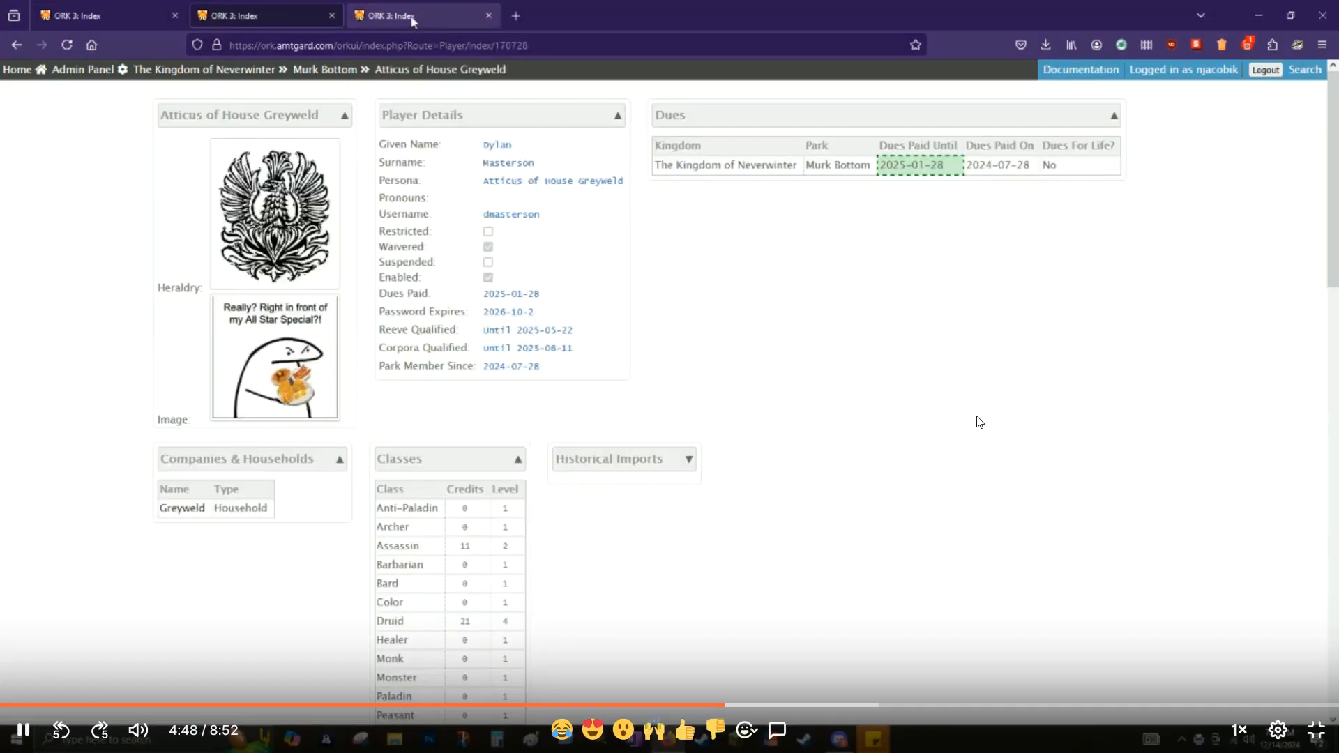
Step: Review the duplicate Shifting Tides record, then return to the Murk Bottom player record
{"action": "left_click", "coordinate": [416, 20]}
{"action": "scroll", "coordinate": [918, 362], "scroll_direction": "down", "scroll_amount": 3}
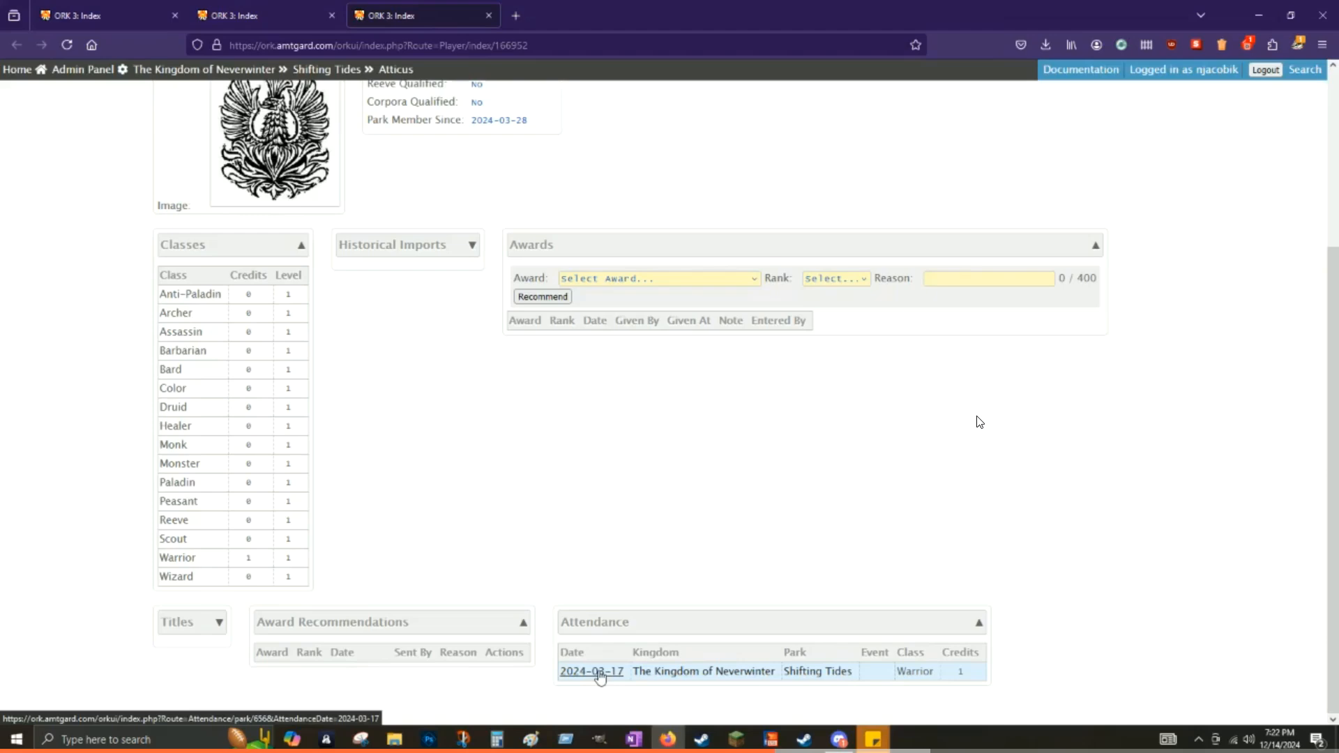
{"action": "scroll", "coordinate": [599, 675], "scroll_direction": "up", "scroll_amount": 3}
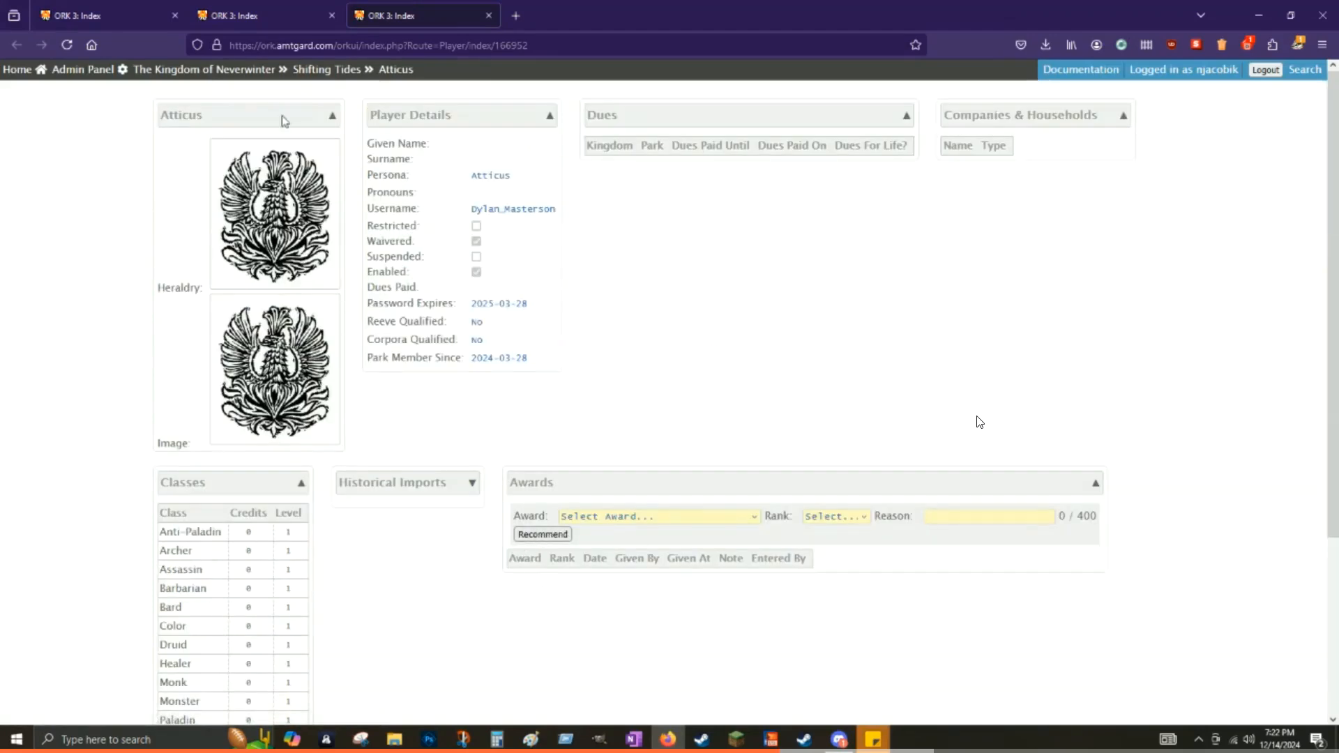
{"action": "mouse_move", "coordinate": [225, 21]}
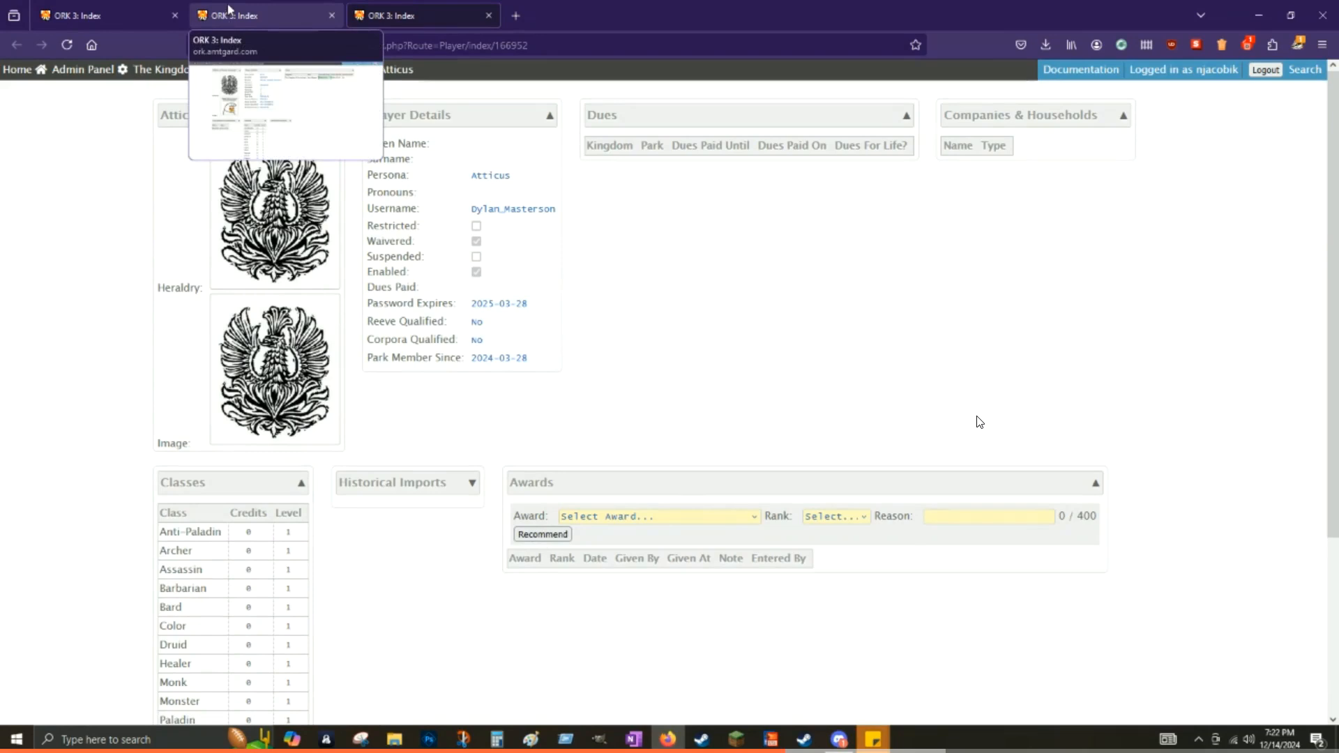
{"action": "left_click", "coordinate": [268, 8]}
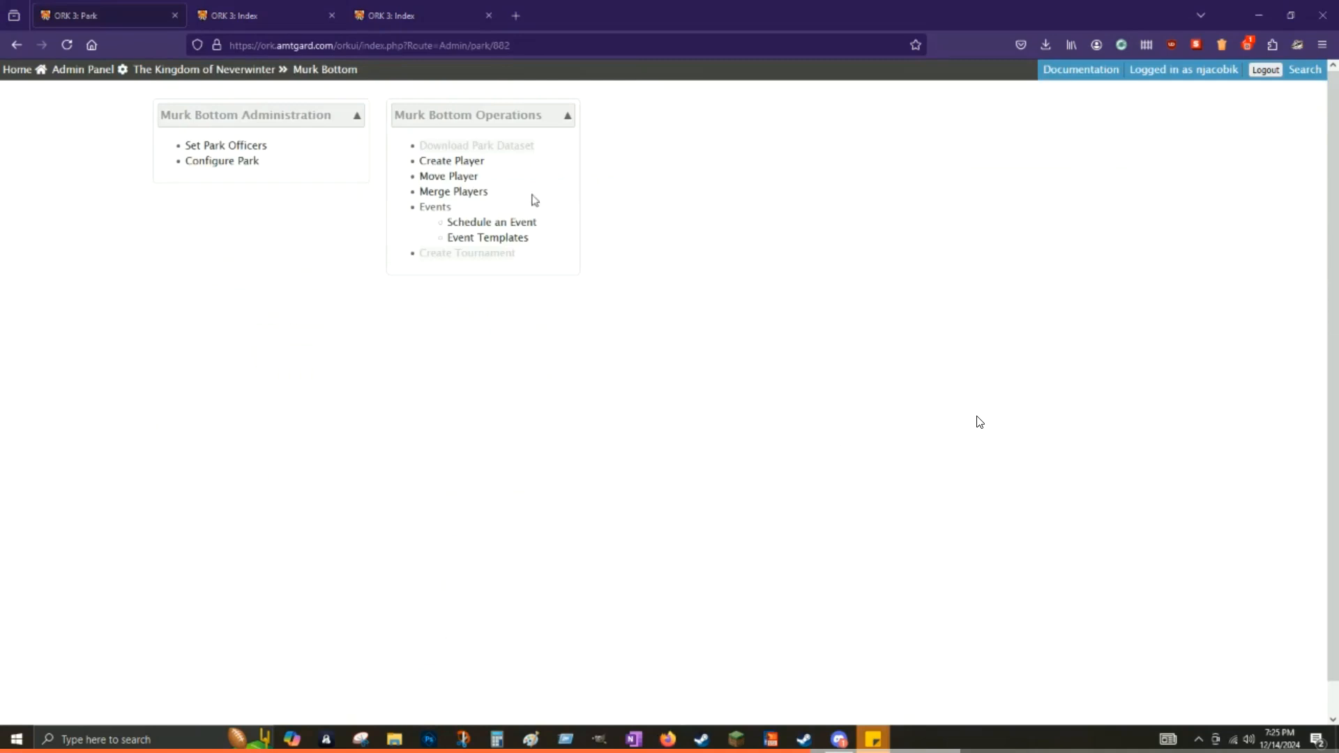
Step: In Move Player, choose Shifting Tides as the player's current park
{"action": "left_click", "coordinate": [447, 176]}
{"action": "left_click", "coordinate": [251, 148]}
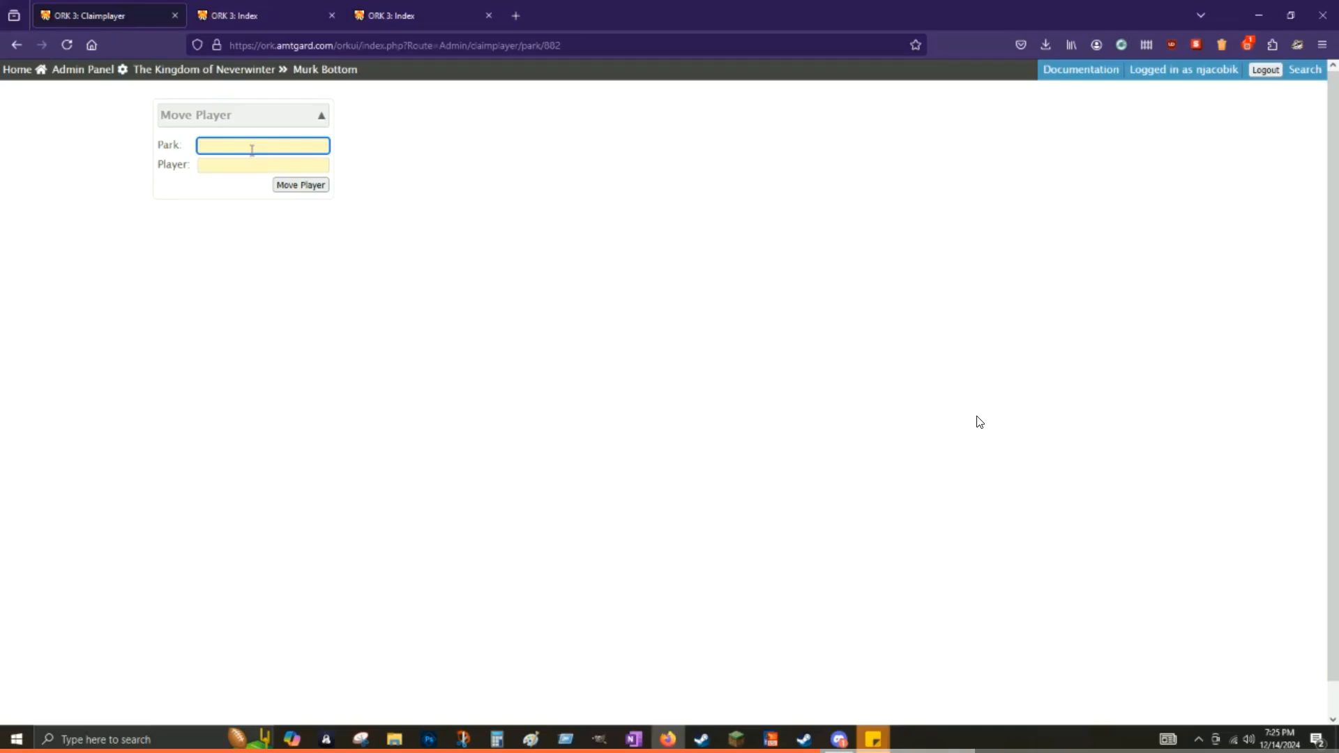
{"action": "type", "text": "attic"}
{"action": "key", "text": "ctrl+a"}
{"action": "key", "text": "BackSpace"}
{"action": "type", "text": "shifting tides"}
{"action": "left_click", "coordinate": [238, 167]}
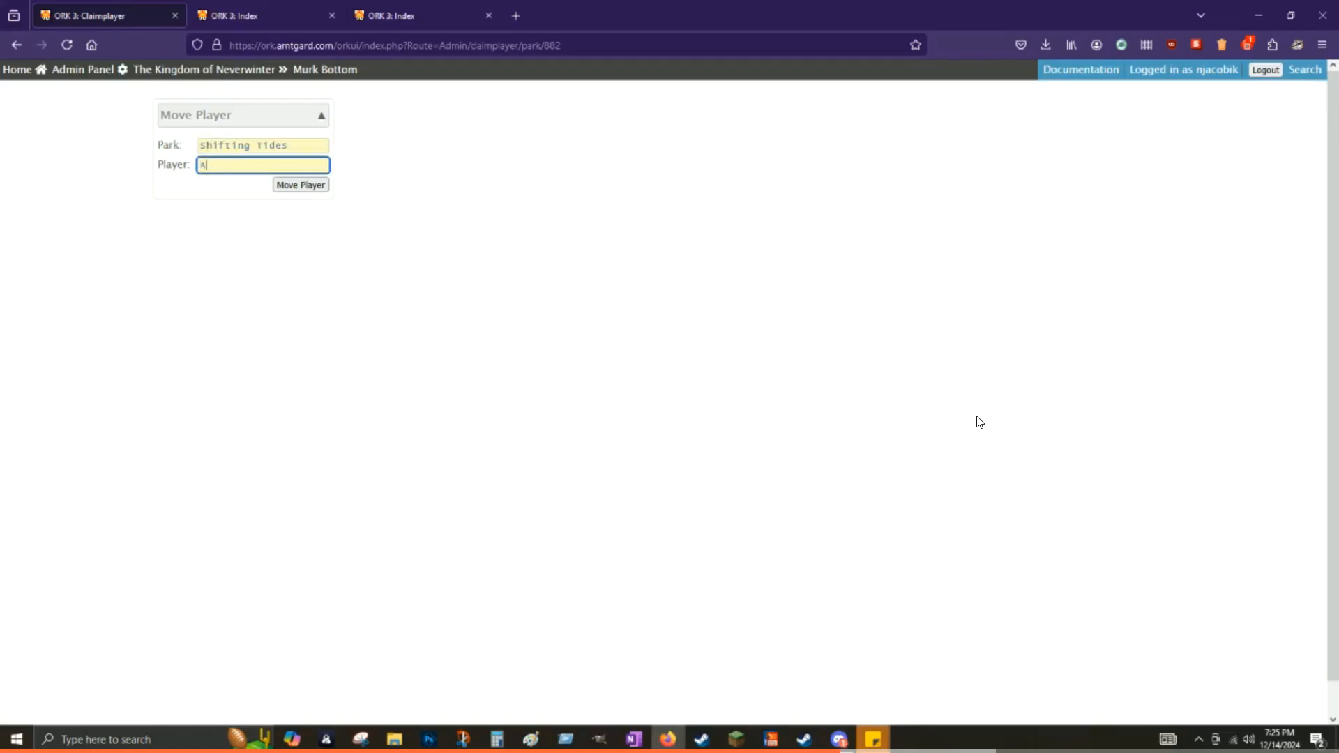
Step: Move the duplicate player into Murk Bottom and return to the Murk Bottom park page
{"action": "type", "text": "Atticus"}
{"action": "key", "text": "Return"}
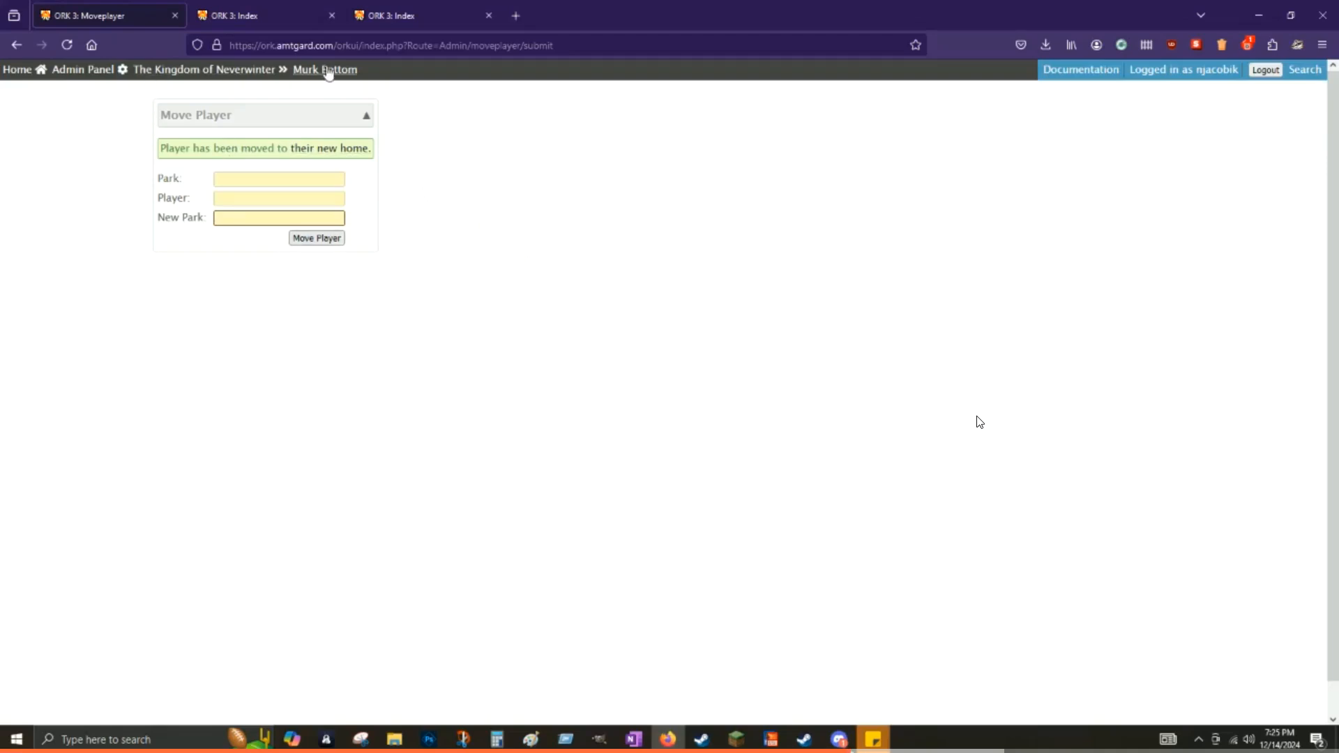
{"action": "left_click", "coordinate": [326, 70]}
{"action": "scroll", "coordinate": [328, 460], "scroll_direction": "down", "scroll_amount": 7}
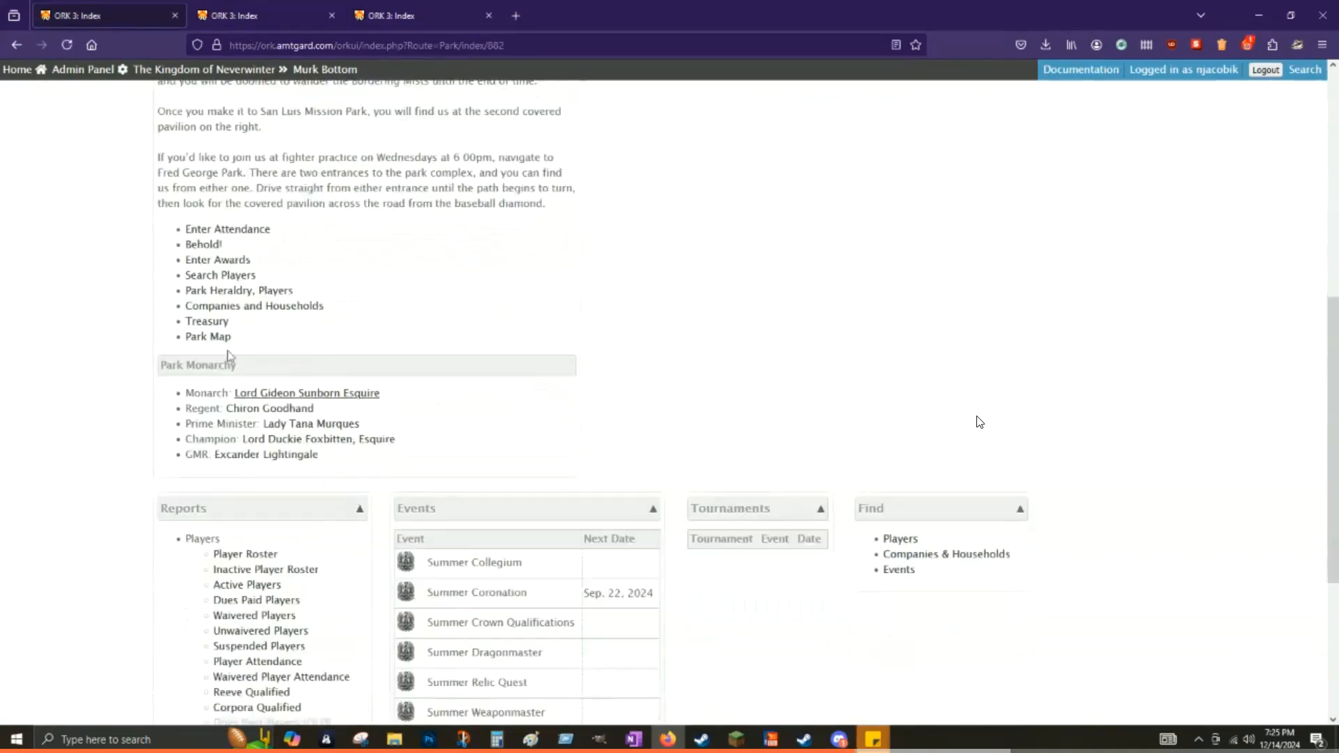
Step: Open Merge Players from the Admin Panel and choose the duplicate record as From Player
{"action": "left_click", "coordinate": [245, 553]}
{"action": "left_click", "coordinate": [81, 73]}
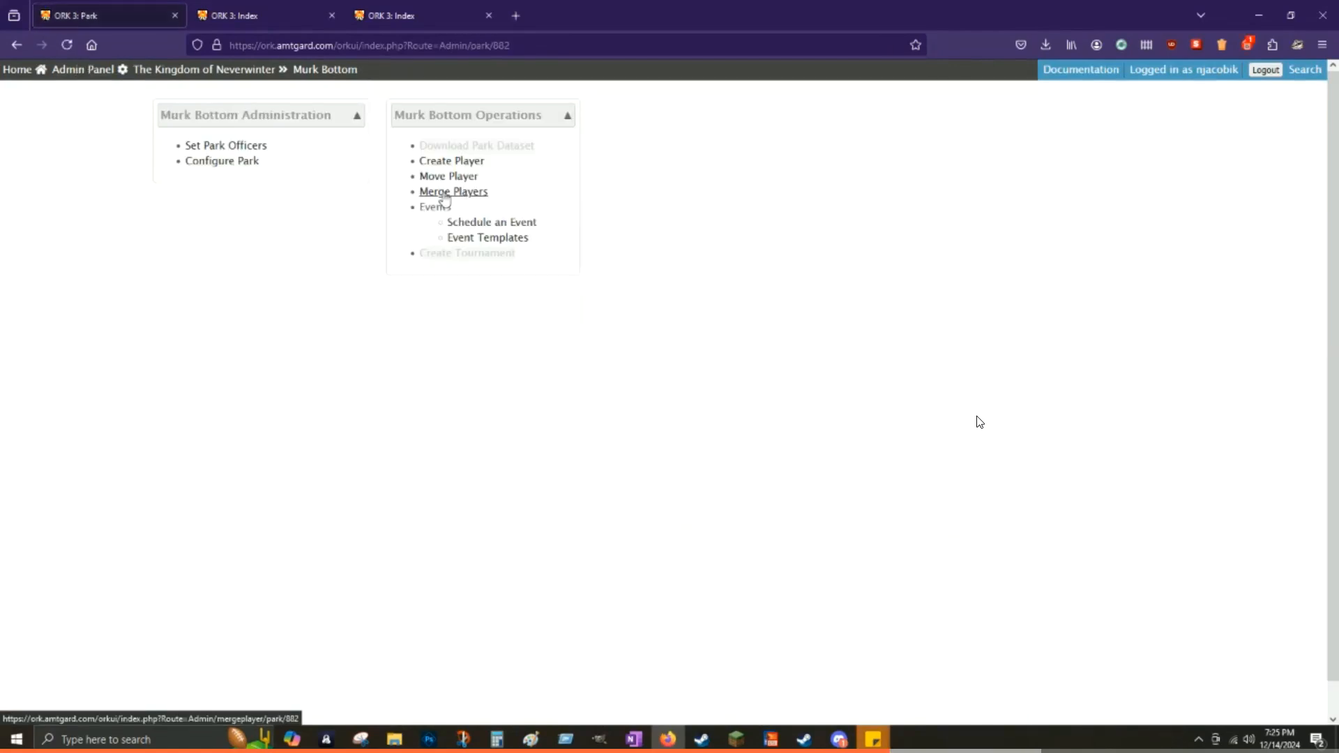
{"action": "left_click", "coordinate": [444, 199]}
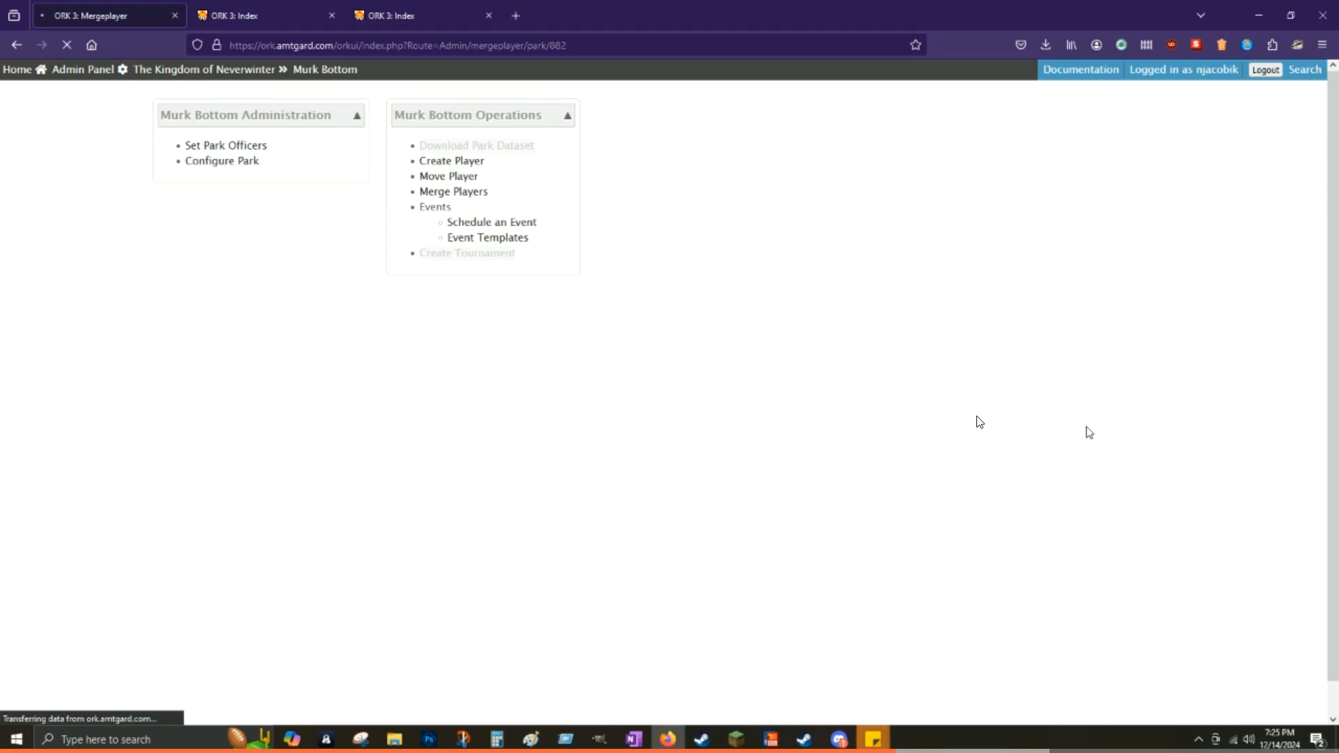
{"action": "left_click", "coordinate": [408, 150]}
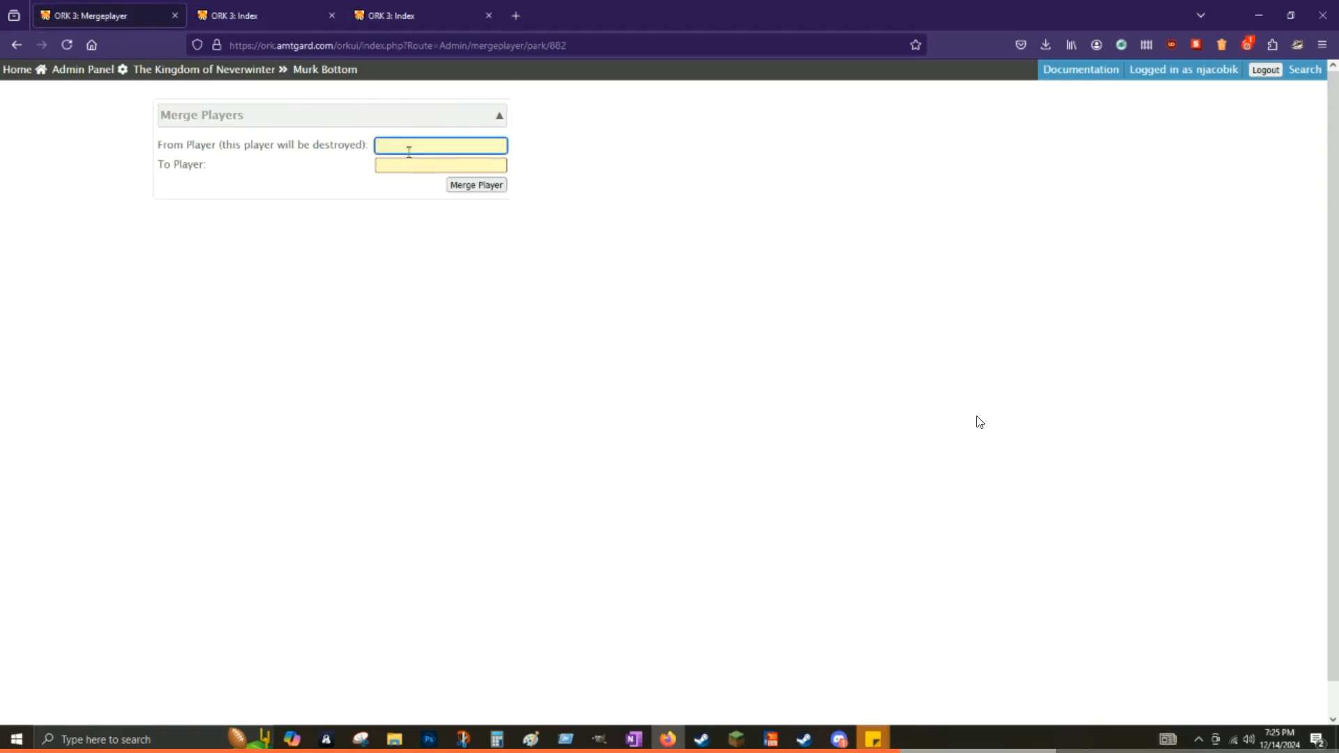
{"action": "type", "text": "atti"}
{"action": "key", "text": "Down"}
{"action": "key", "text": "Tab"}
Step: Merge into the House Greyweld player as To Player and open the merged profile
{"action": "type", "text": "Atti"}
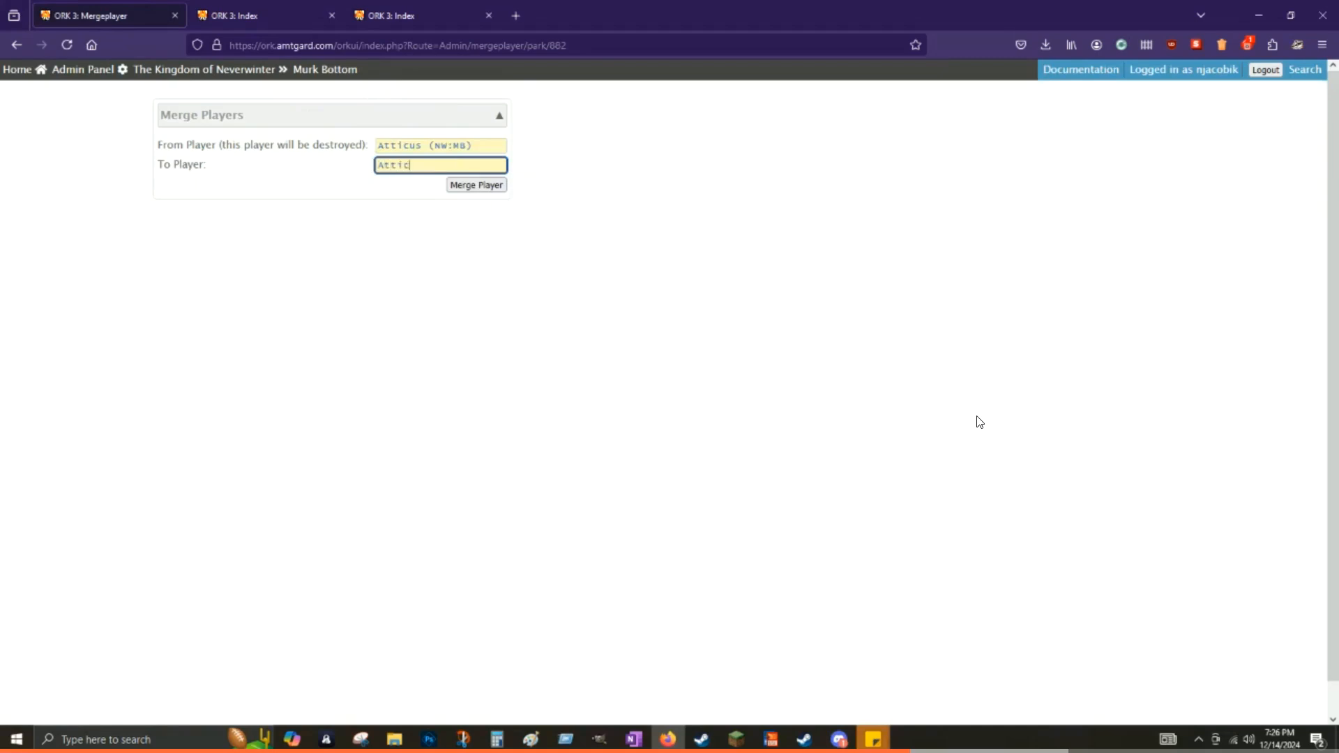
{"action": "type", "text": "cus"}
{"action": "key", "text": "Down"}
{"action": "key", "text": "Return"}
{"action": "left_click", "coordinate": [470, 189]}
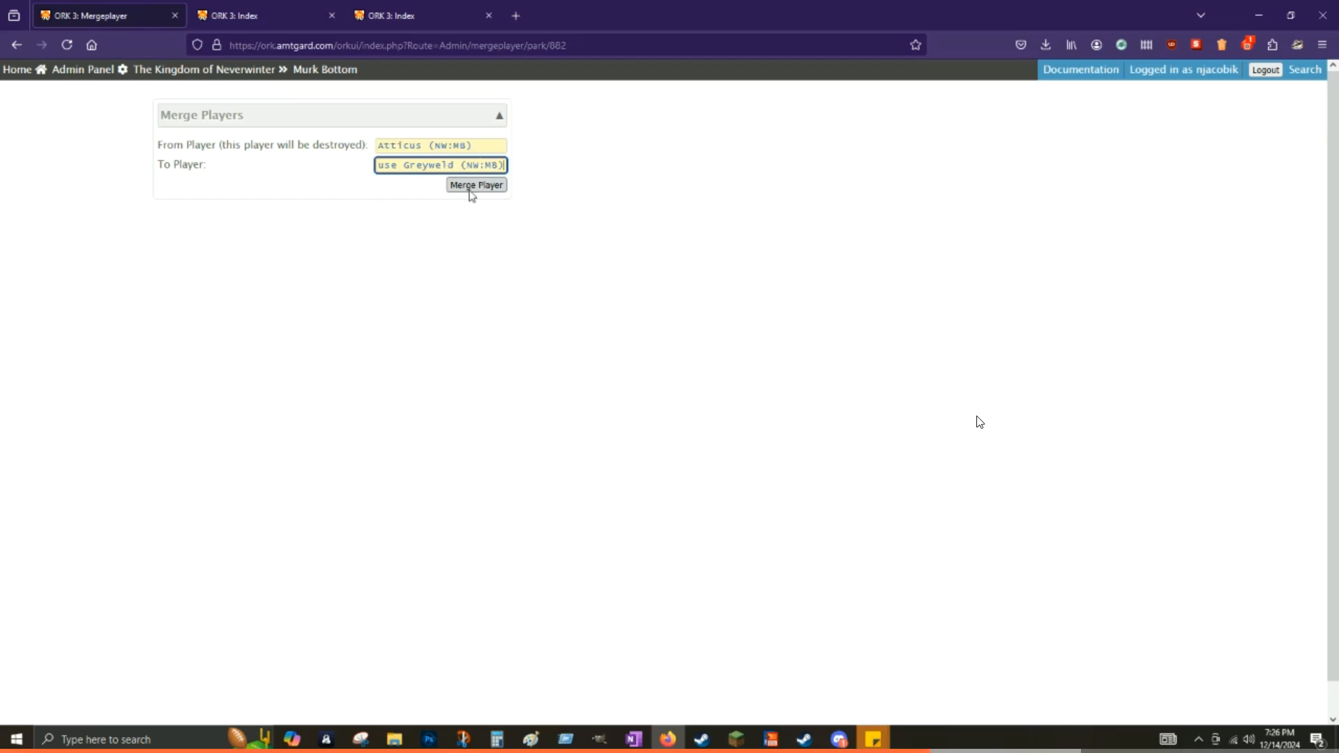
{"action": "left_click", "coordinate": [472, 189]}
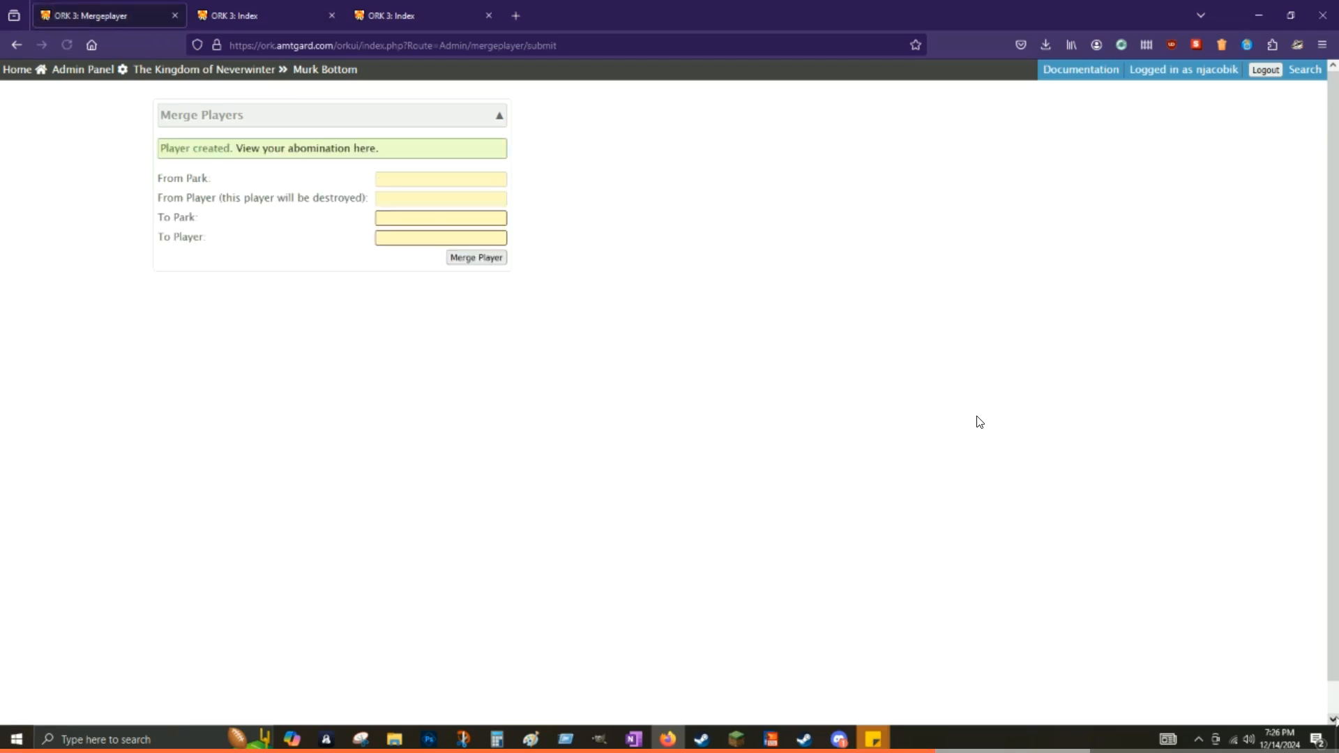
{"action": "left_click", "coordinate": [347, 148]}
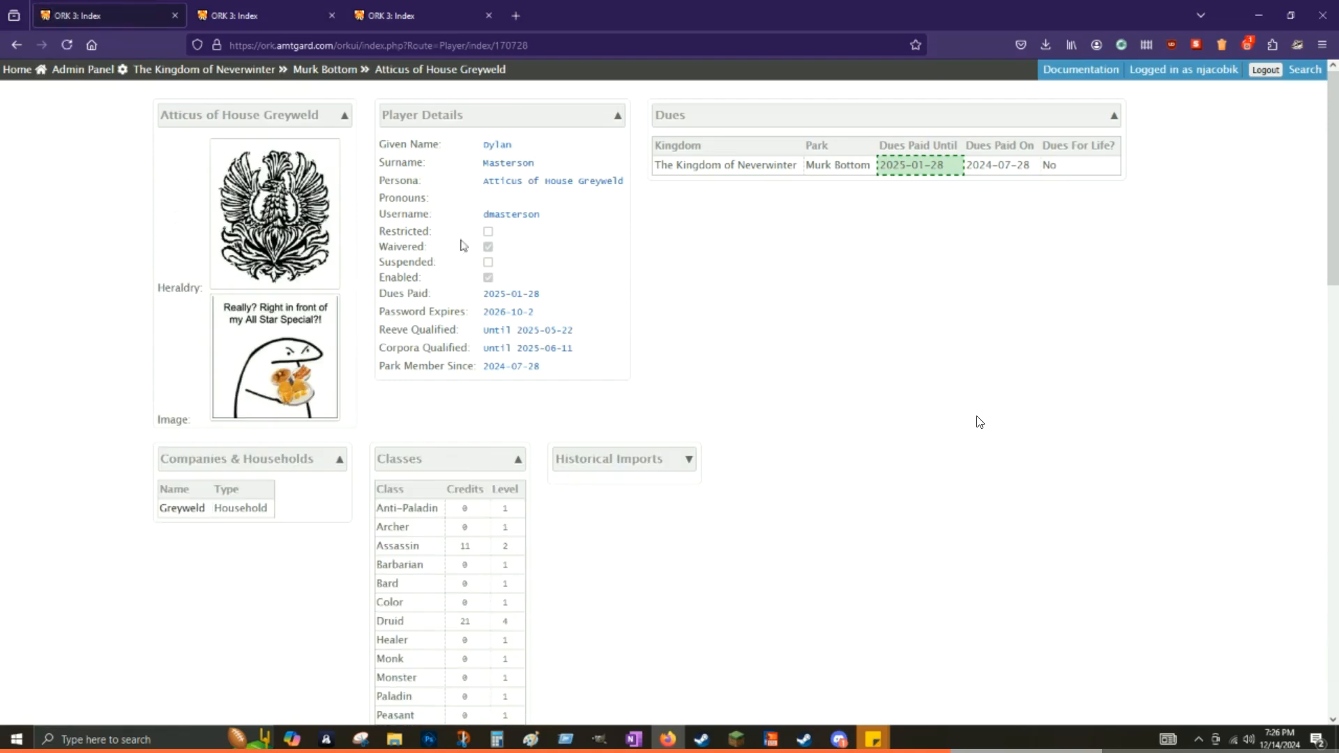
Step: Scroll through the merged player's Awards and Attendance tables
{"action": "scroll", "coordinate": [569, 300], "scroll_direction": "down", "scroll_amount": 6}
{"action": "scroll", "coordinate": [627, 366], "scroll_direction": "down", "scroll_amount": 3}
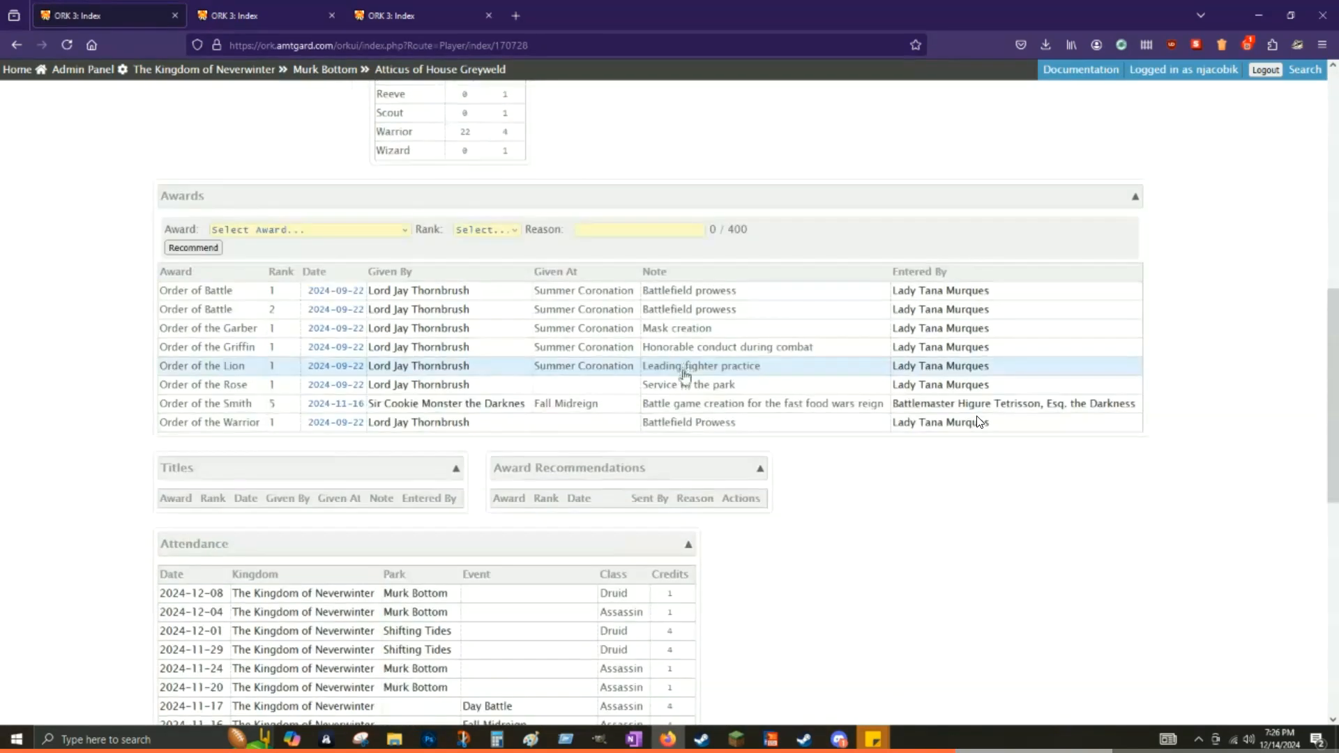
{"action": "scroll", "coordinate": [980, 422], "scroll_direction": "down", "scroll_amount": 7}
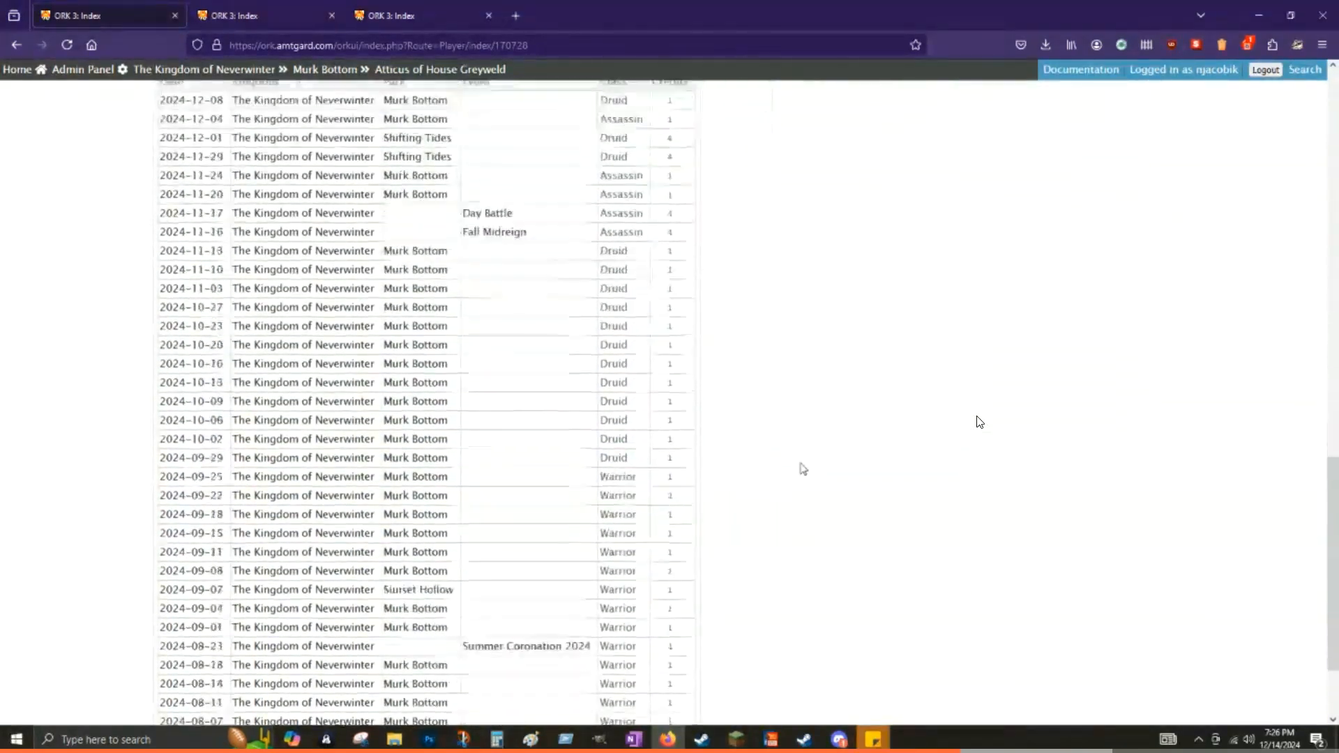
{"action": "scroll", "coordinate": [980, 422], "scroll_direction": "down", "scroll_amount": 3}
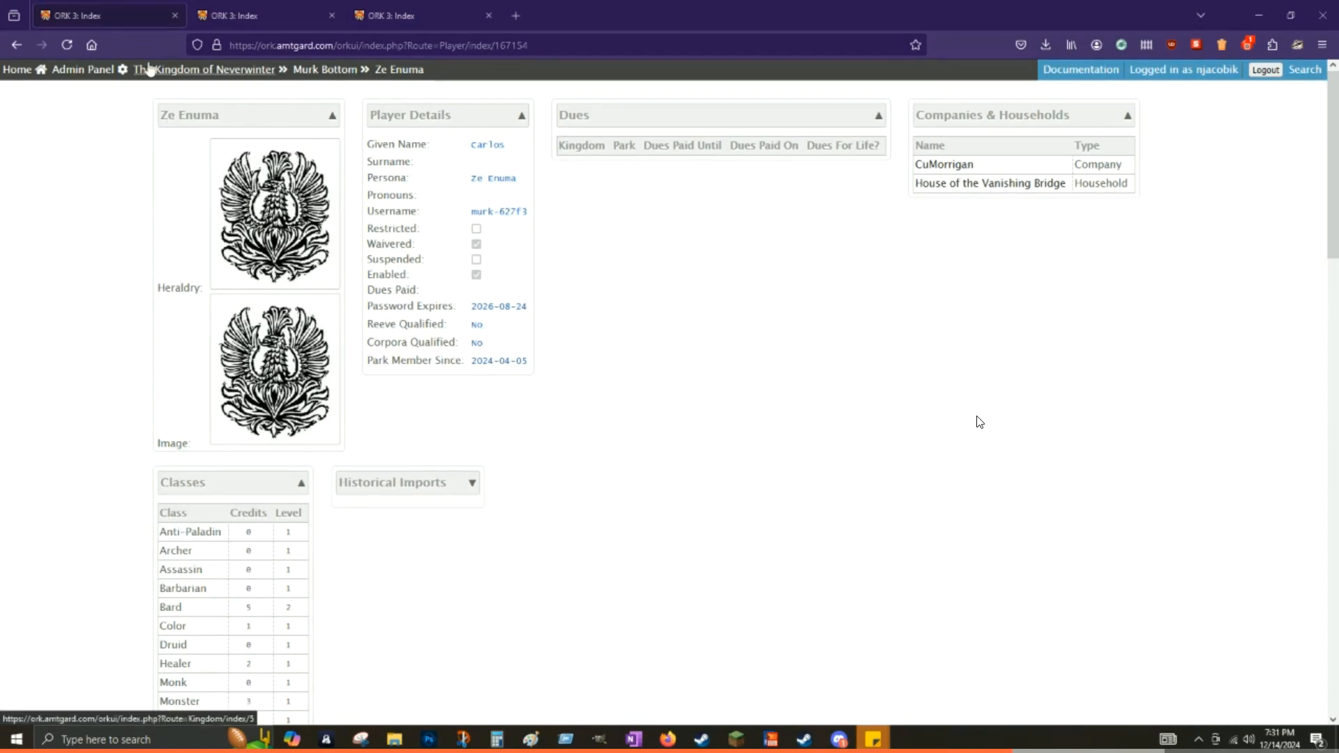
Step: Add a 1-term dues payment dated 2024-12-08 in the player's edit page
{"action": "left_click", "coordinate": [81, 70]}
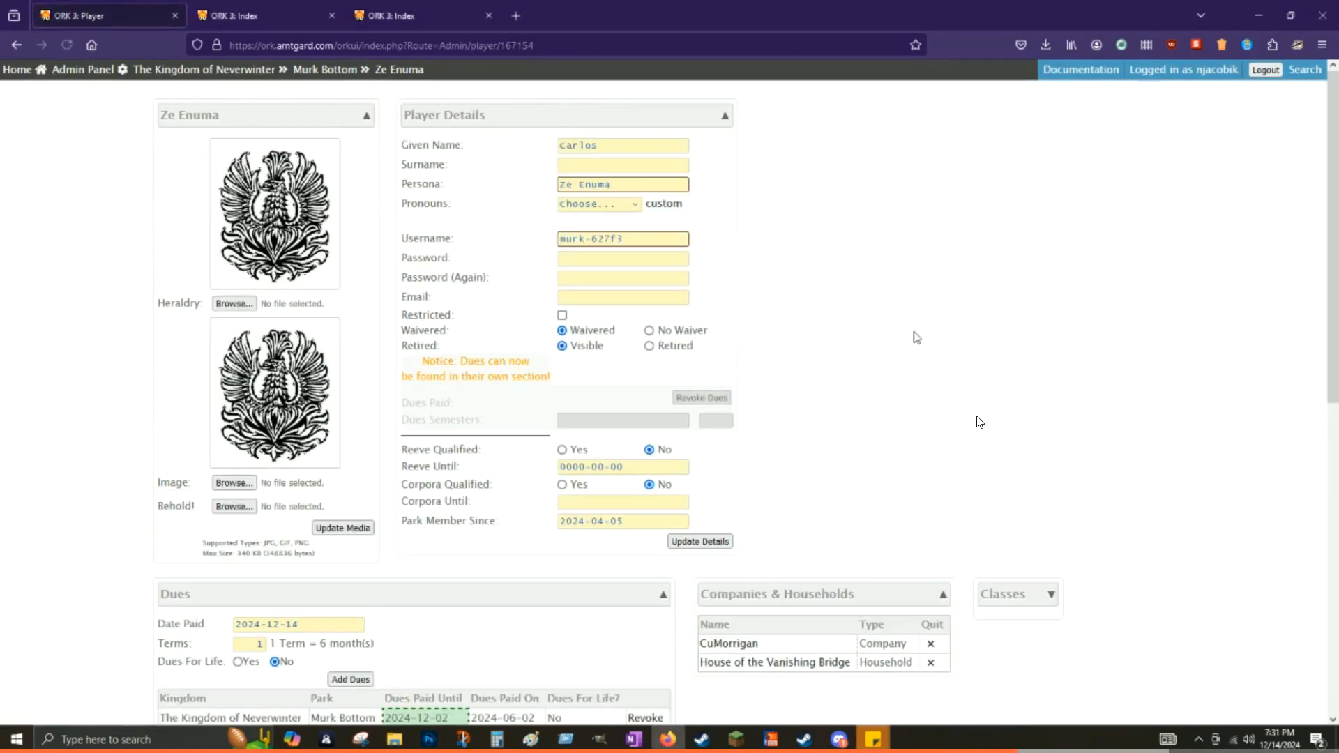
{"action": "scroll", "coordinate": [979, 422], "scroll_direction": "down", "scroll_amount": 5}
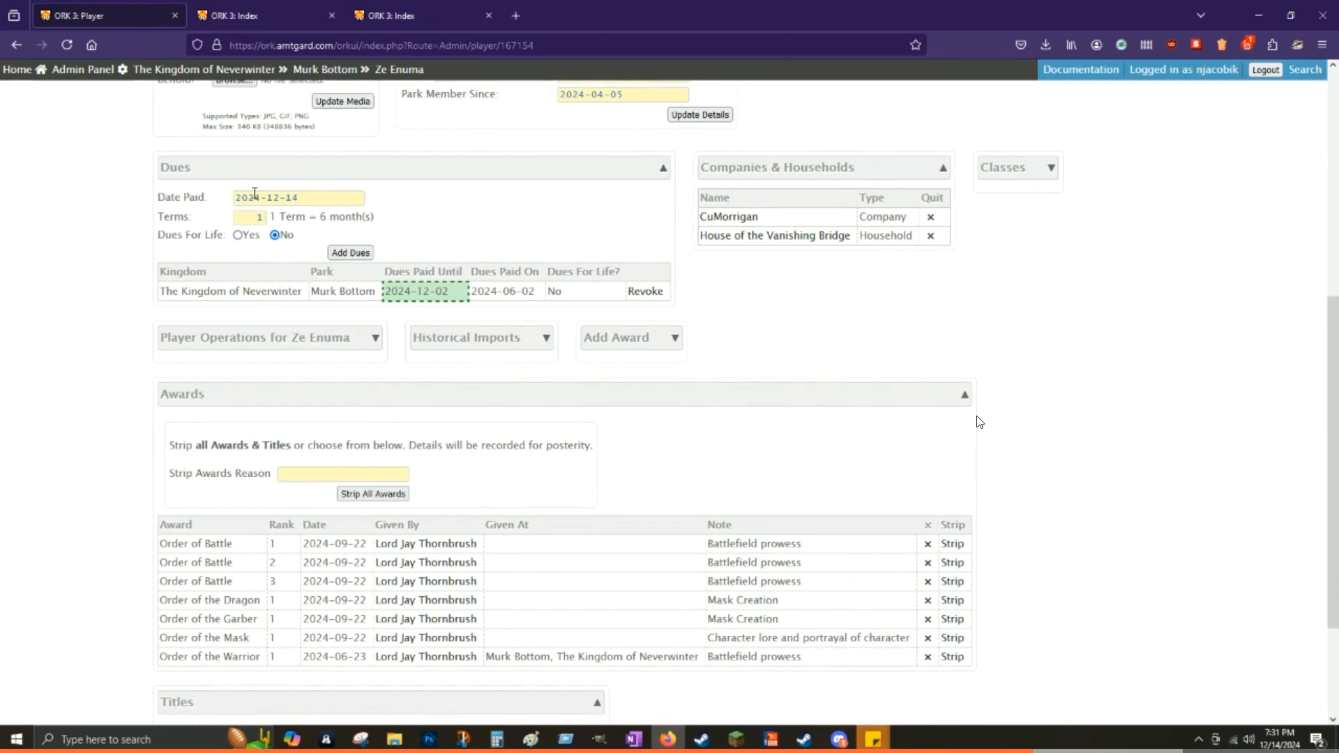
{"action": "left_click", "coordinate": [295, 200]}
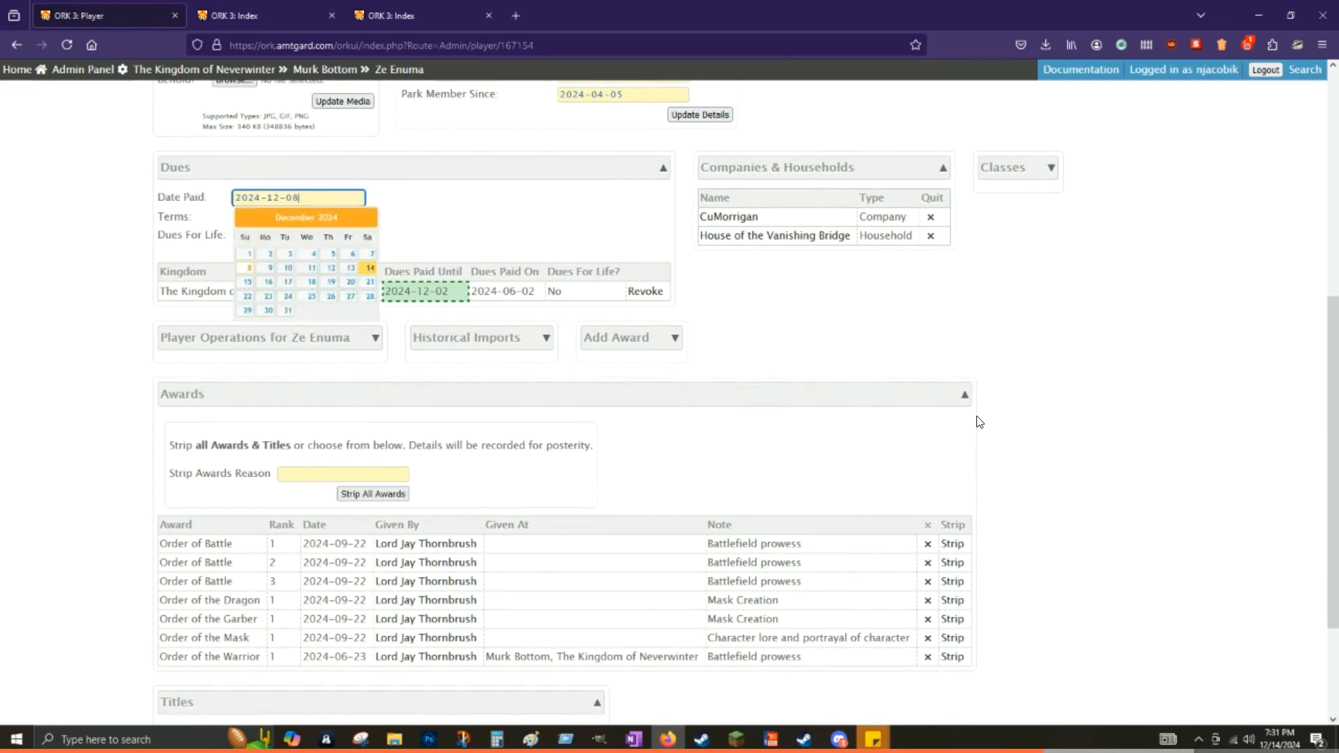
{"action": "left_click", "coordinate": [325, 188]}
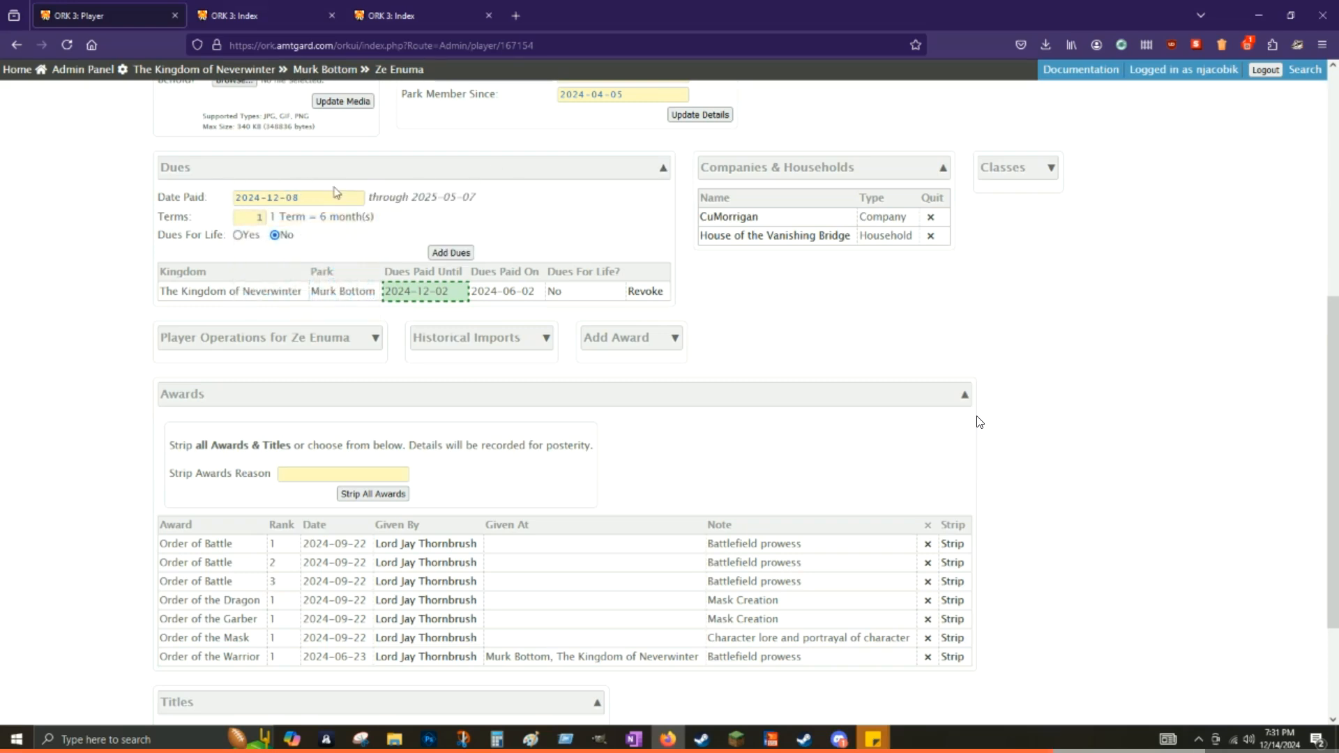
{"action": "left_click", "coordinate": [322, 196]}
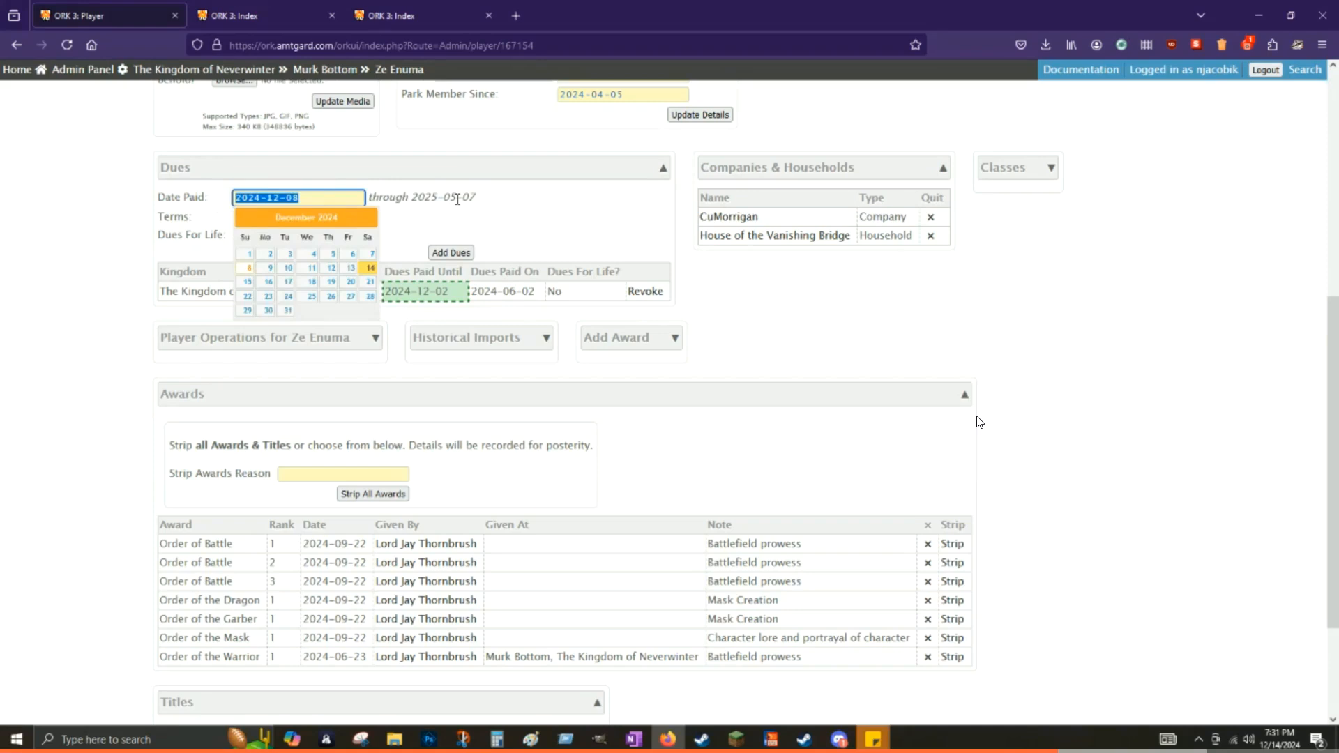
{"action": "left_click", "coordinate": [458, 199]}
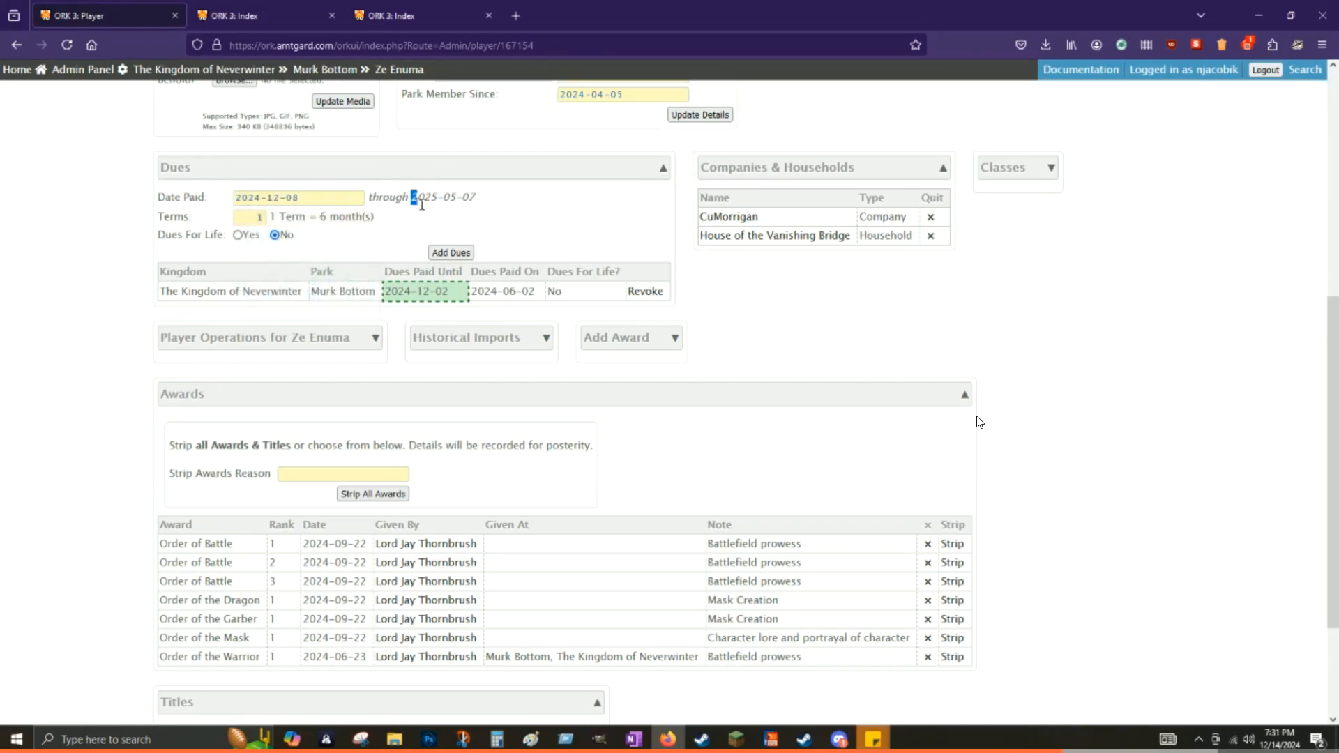
{"action": "left_click_drag", "start_coordinate": [410, 198], "coordinate": [519, 209]}
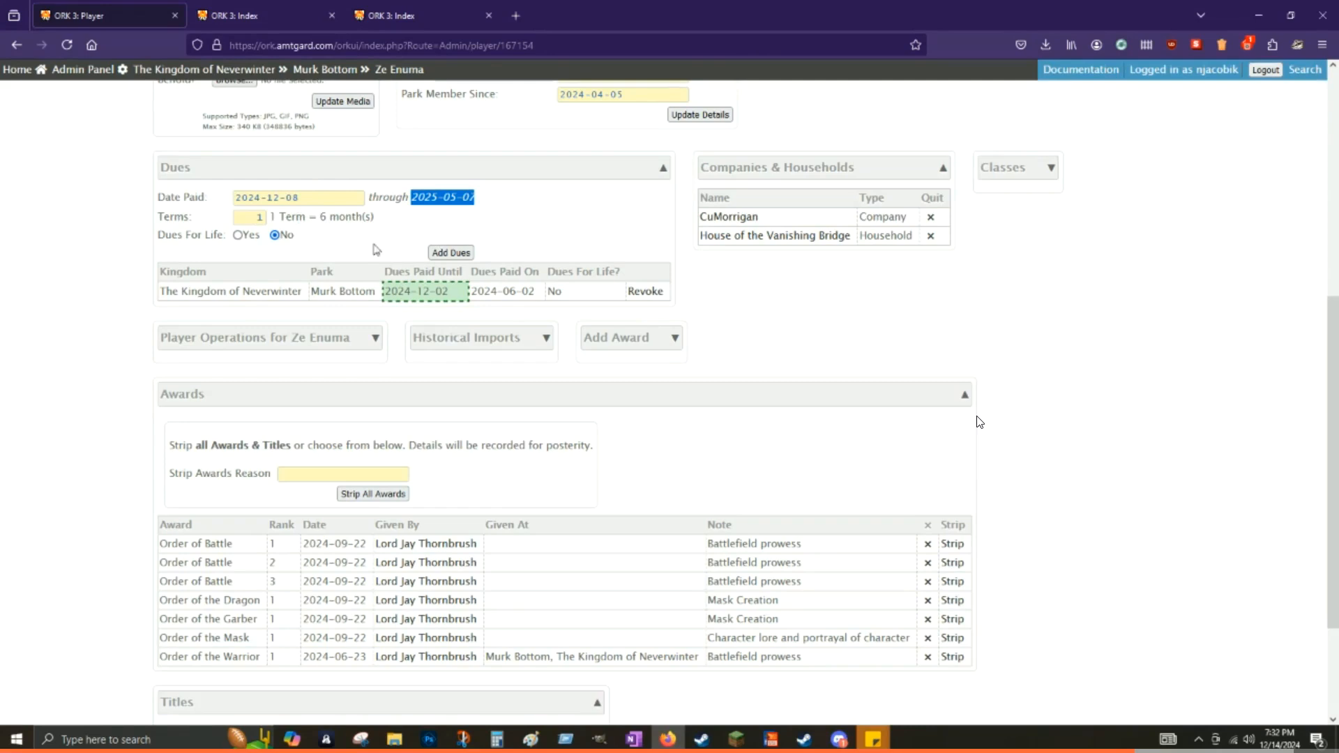
{"action": "left_click", "coordinate": [451, 253]}
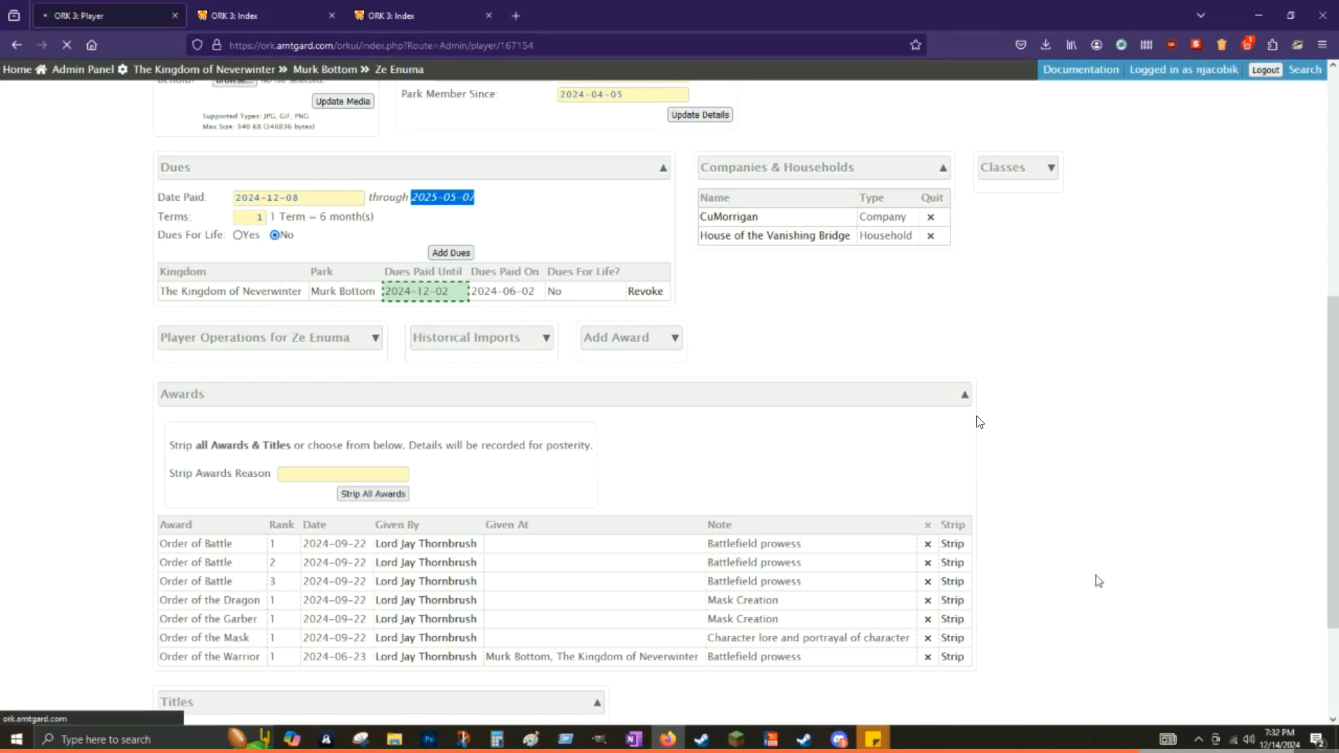
{"action": "scroll", "coordinate": [939, 405], "scroll_direction": "down", "scroll_amount": 7}
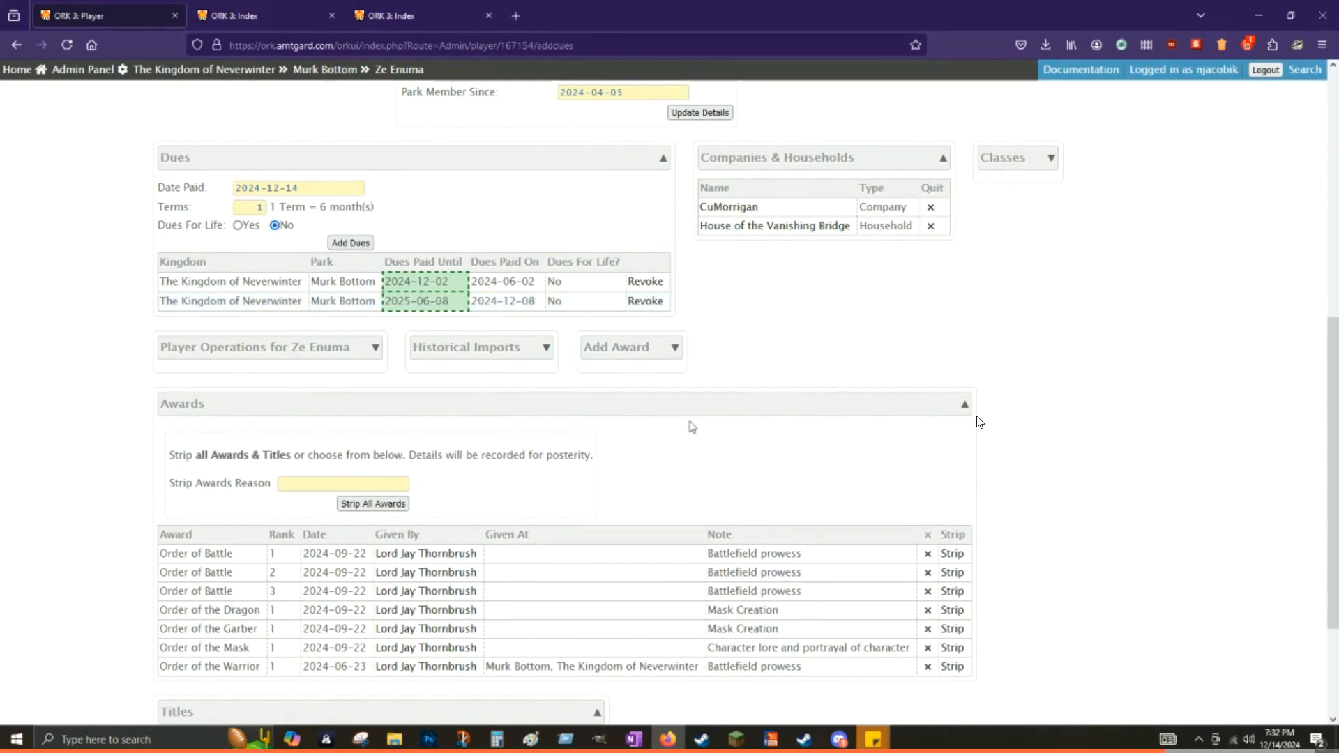
{"action": "scroll", "coordinate": [692, 427], "scroll_direction": "down", "scroll_amount": 3}
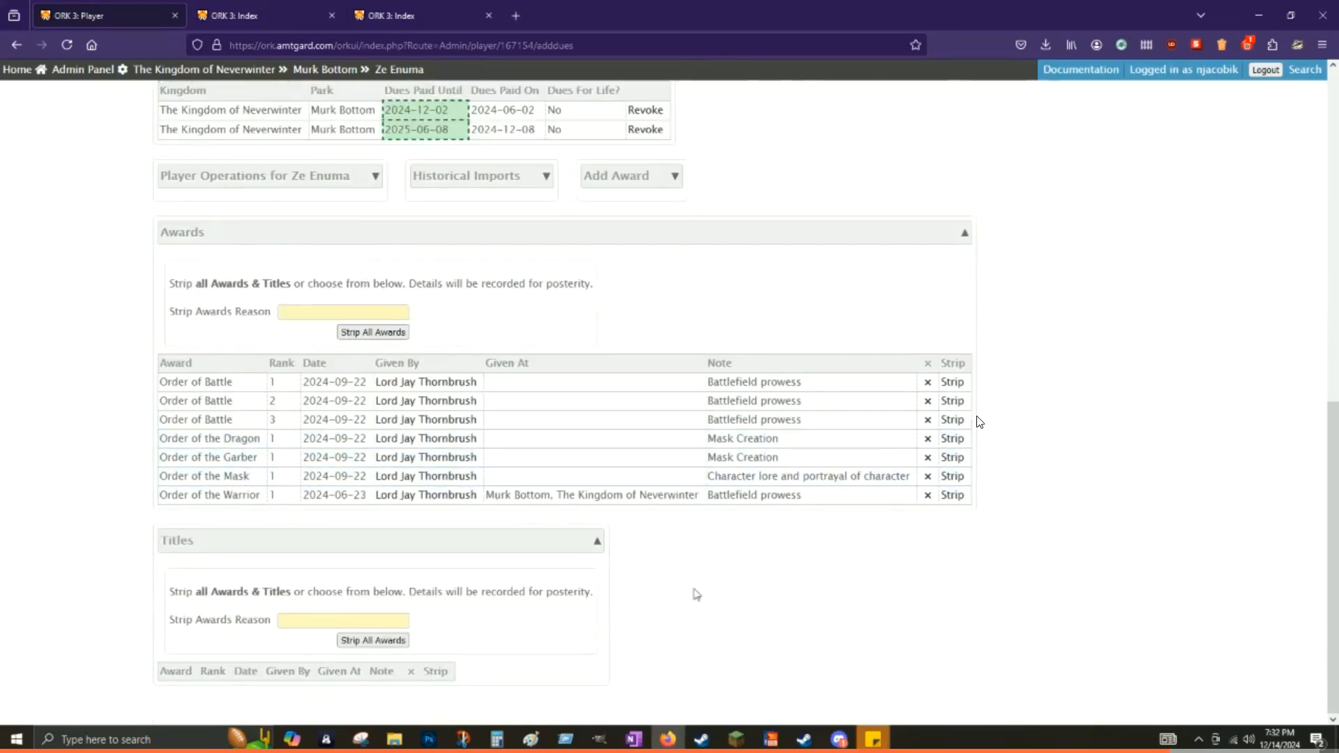